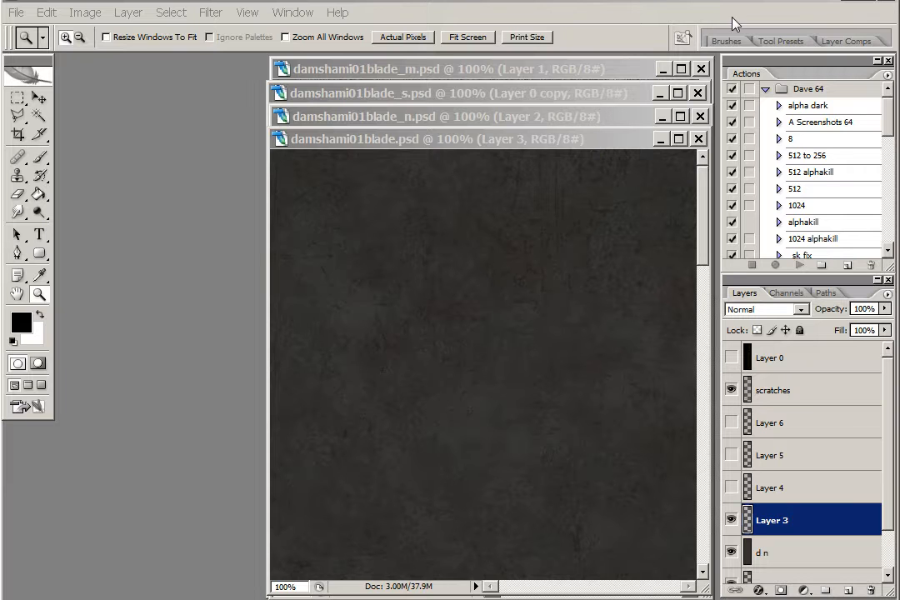
- Compare the blade texture in damshami01blade.psd with Layer 3 and the scratches layer each hidden and shown again
left_click(611, 142)
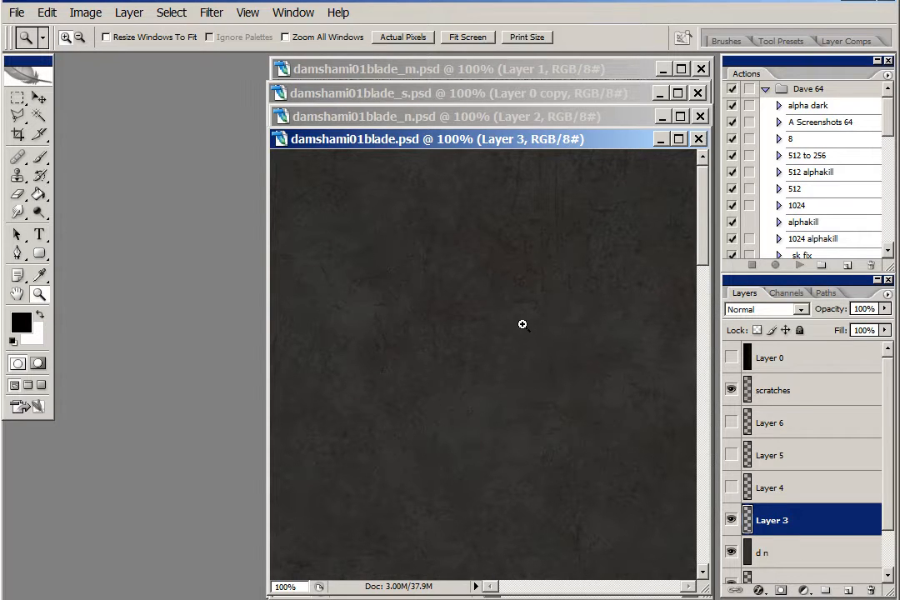
left_click(731, 521)
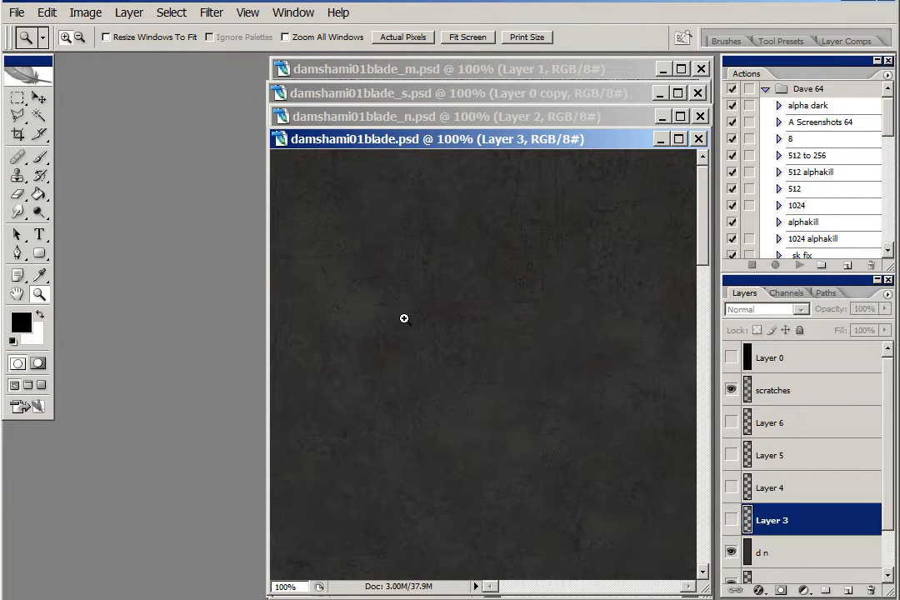
left_click(731, 520)
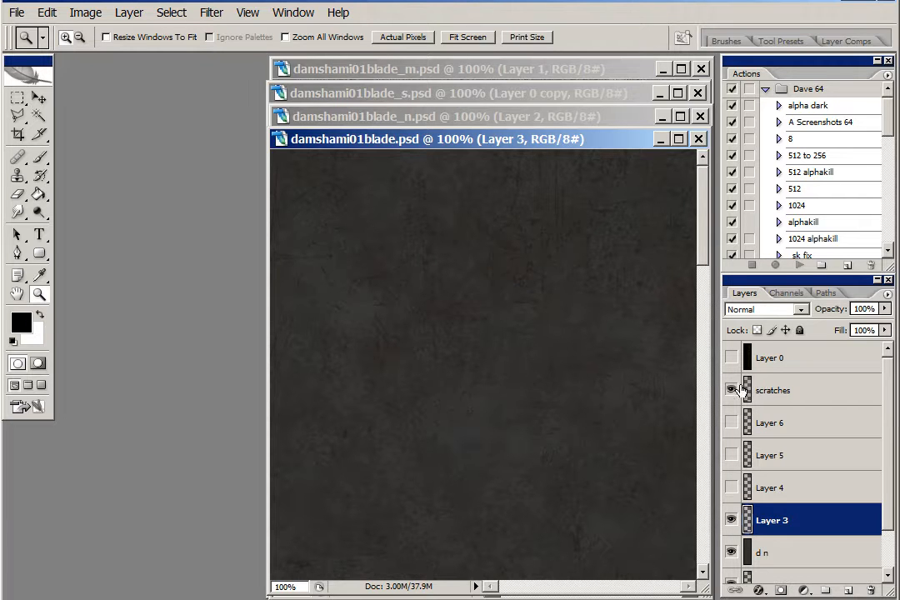
left_click(798, 390)
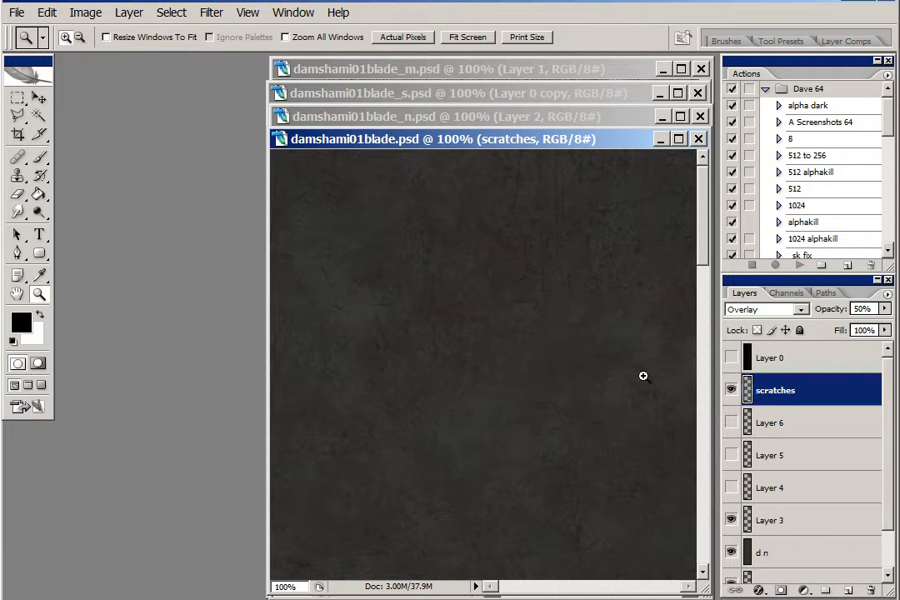
left_click(731, 389)
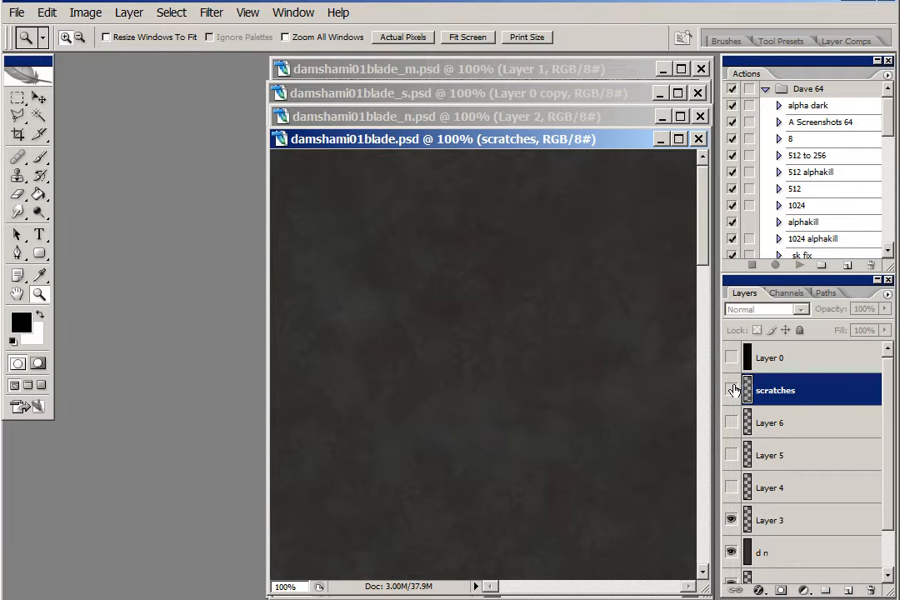
left_click(731, 391)
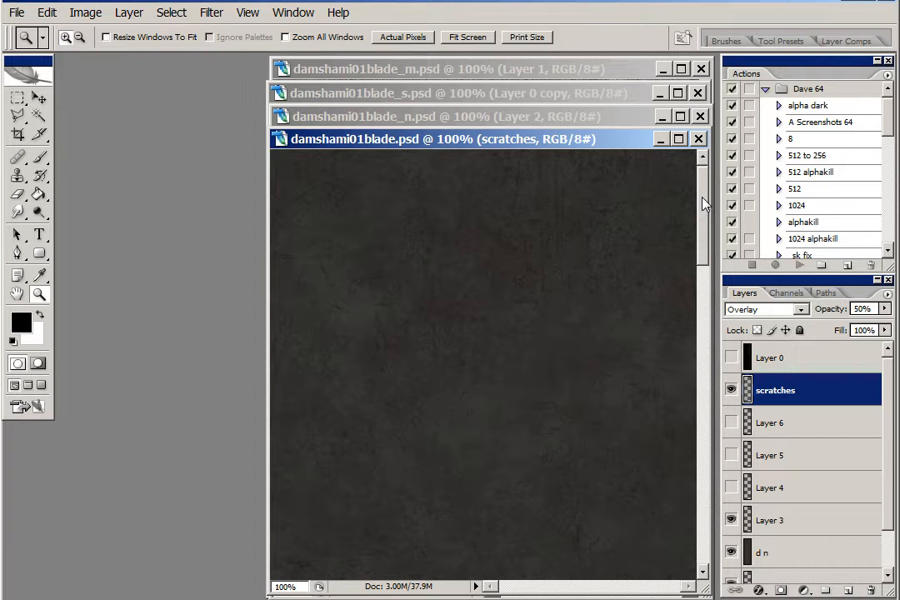
- Examine the lower part of the blade texture beneath the d n layer by hiding it, and show it again
left_click_drag(703, 202, 705, 517)
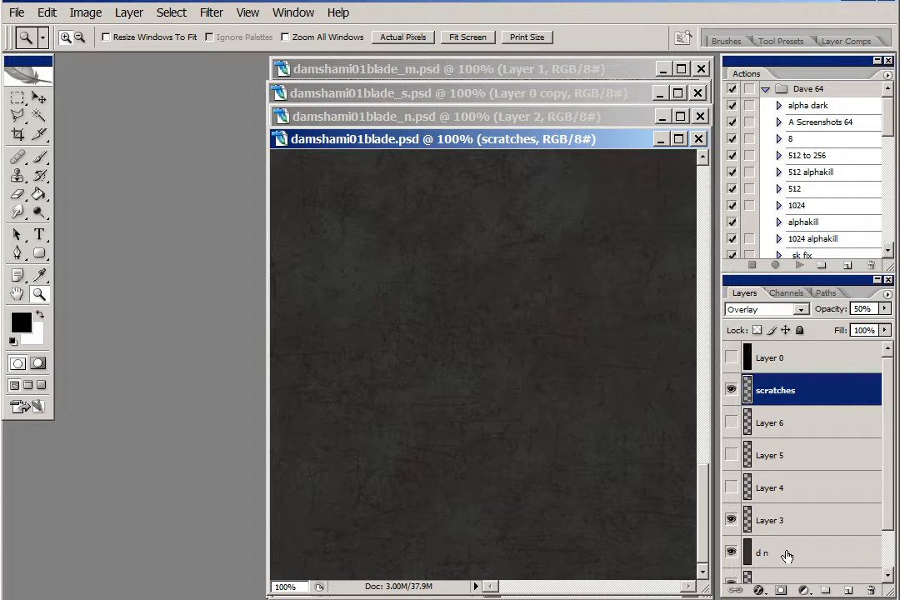
left_click(731, 554)
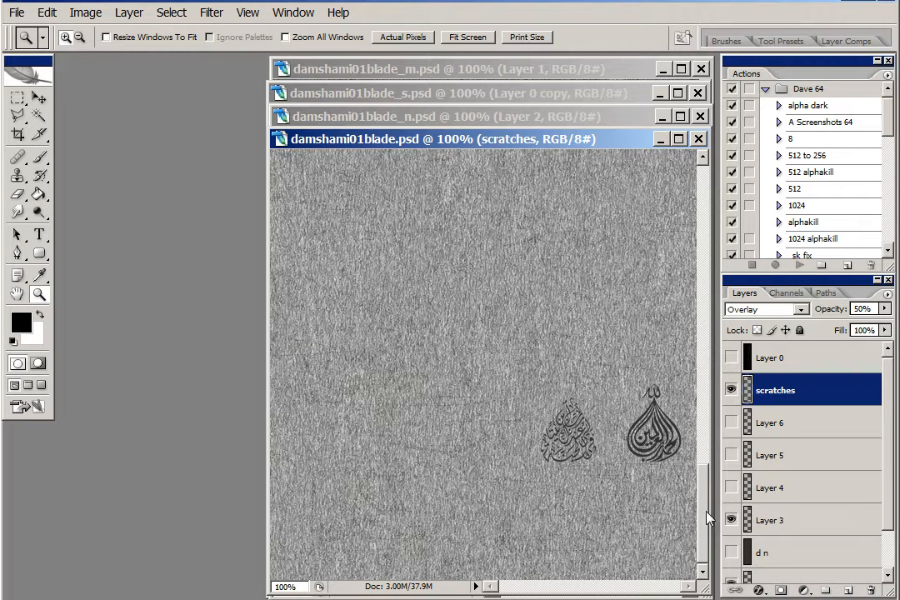
left_click(731, 553)
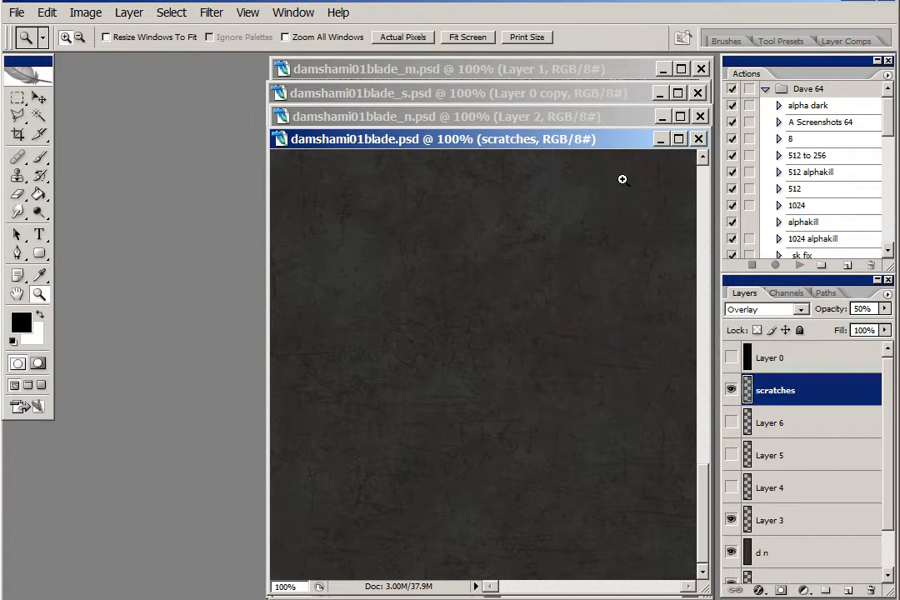
- Clear damshami01blade.psd out of view and set the scratches layer in damshami01blade_n.psd to Overlay at 20% opacity
left_click_drag(636, 140, 0, 220)
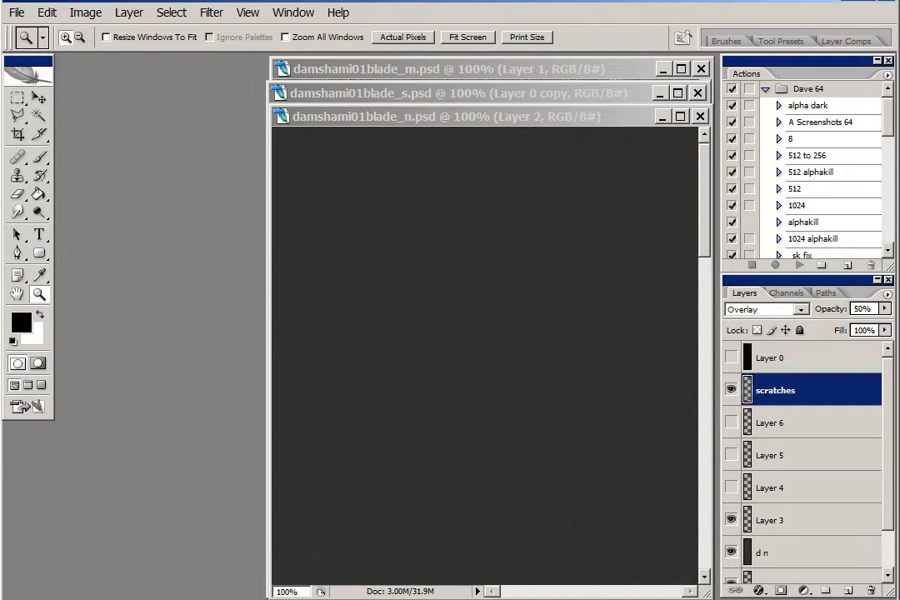
left_click(608, 118)
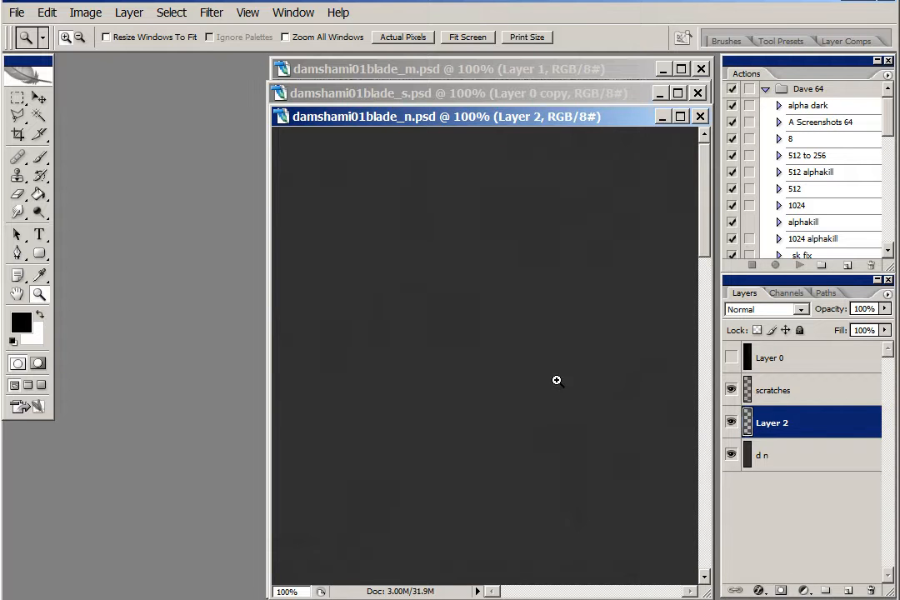
left_click(814, 393)
key("shift+alt+o")
key("2")
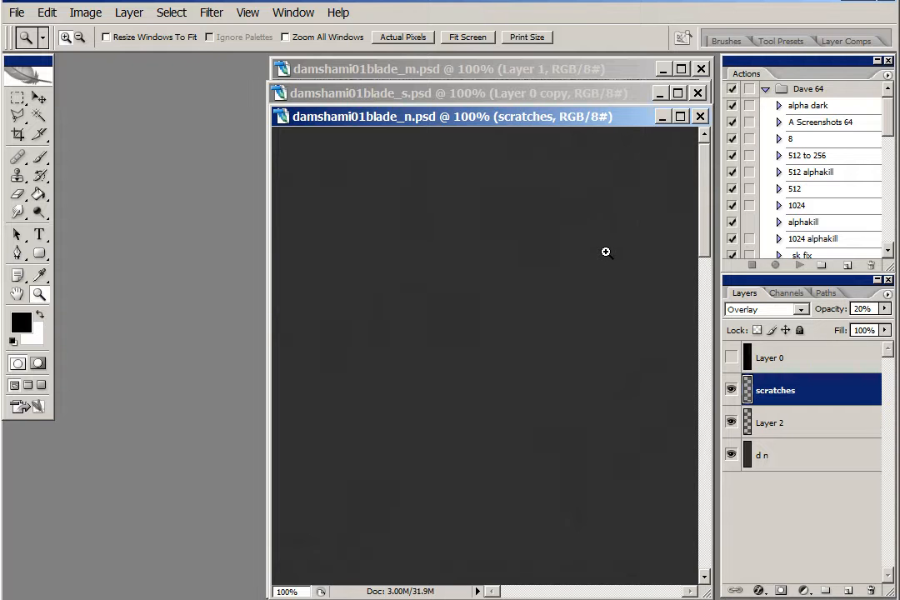
- Compare the lower part of damshami01blade_n.psd with the d n layer hidden and shown, ending with the scratches layer selected
left_click_drag(706, 184, 699, 504)
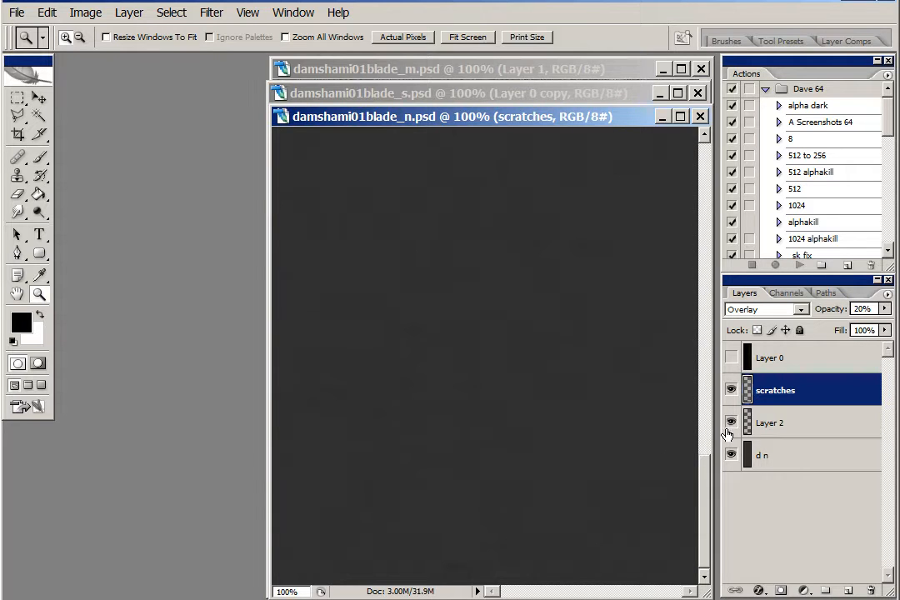
left_click(731, 456)
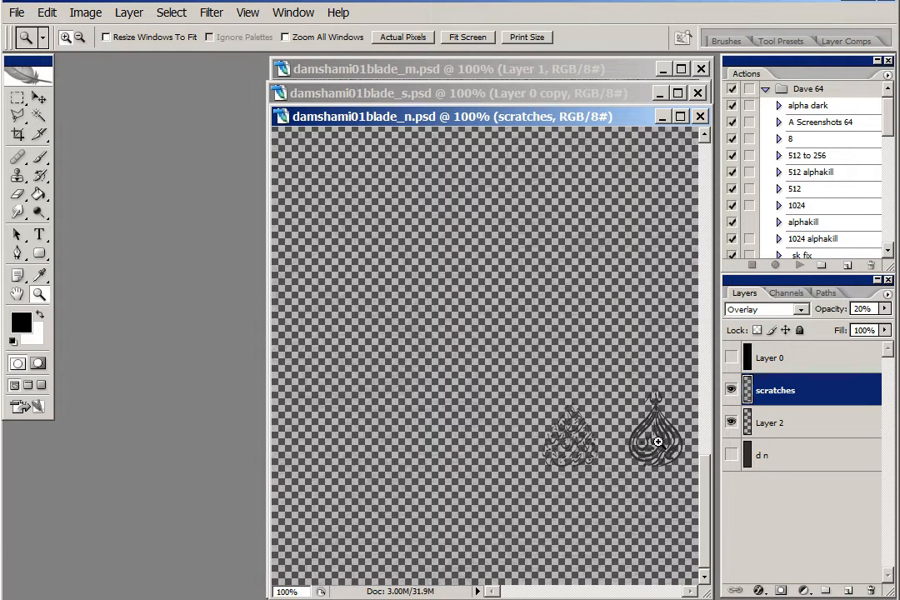
left_click(731, 456)
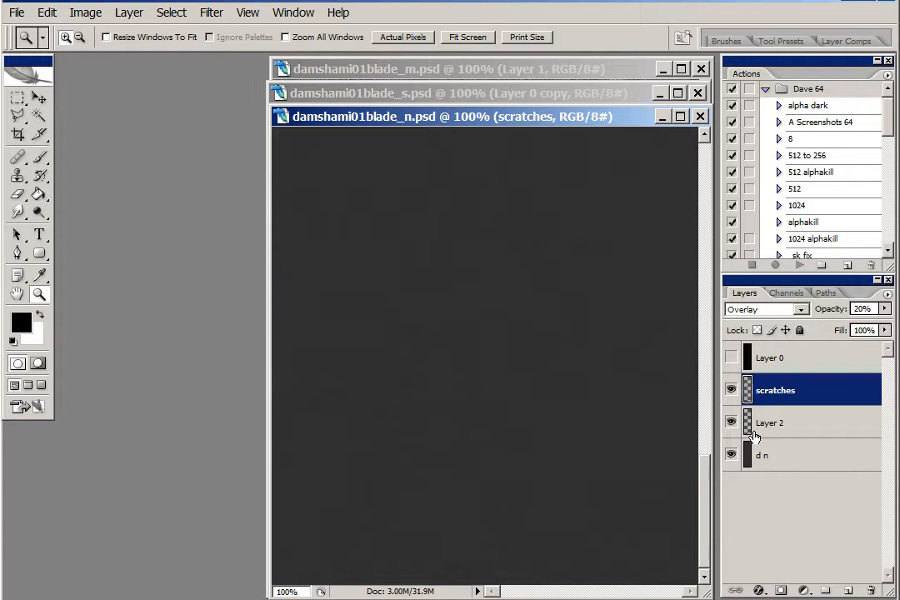
left_click(813, 460)
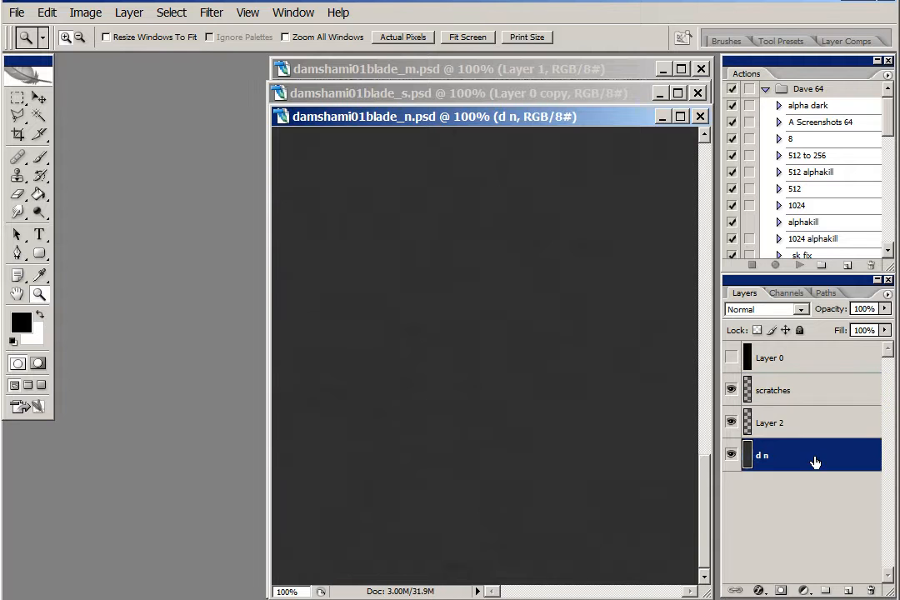
left_click(732, 455)
left_click(732, 455)
left_click(732, 455)
left_click(731, 456)
left_click(818, 392)
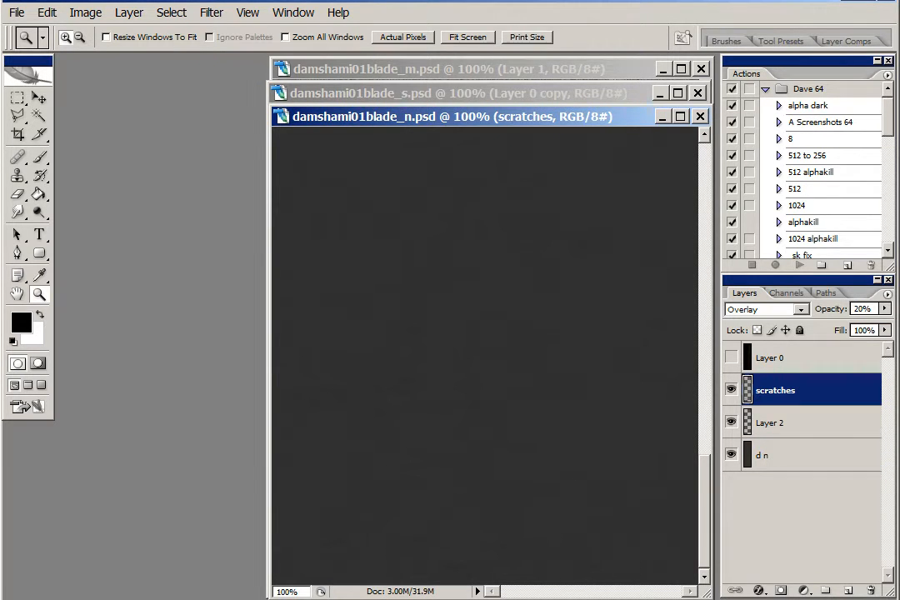
- Bring damshami01blade_s.psd forward in place of damshami01blade_n.psd and show its Layer 0 copy and K layers
key("ctrl+w")
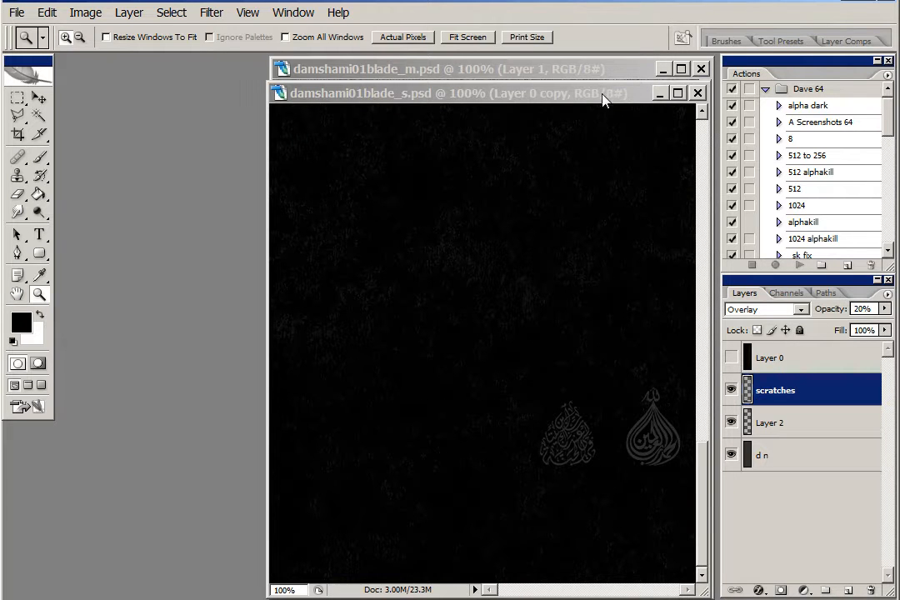
left_click(610, 95)
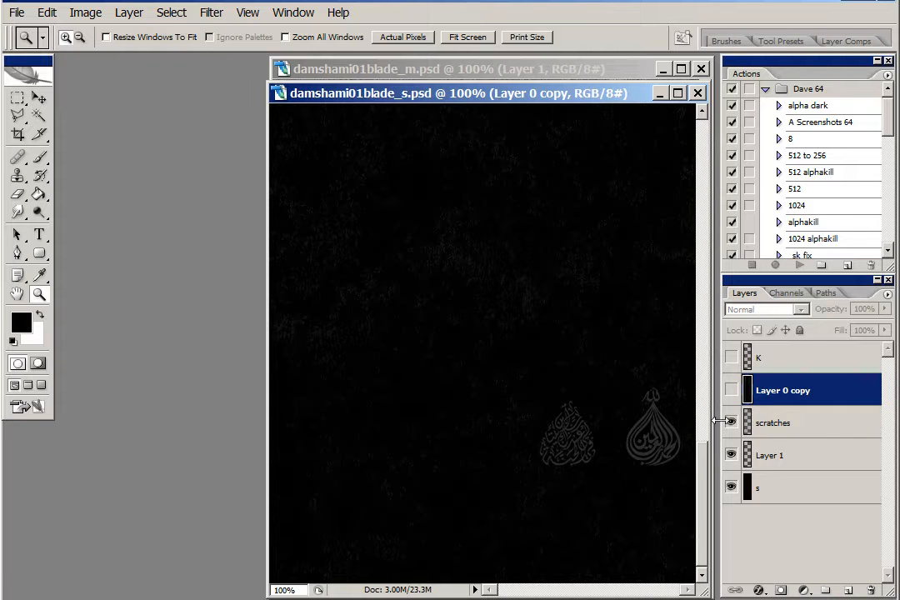
left_click_drag(704, 463, 696, 138)
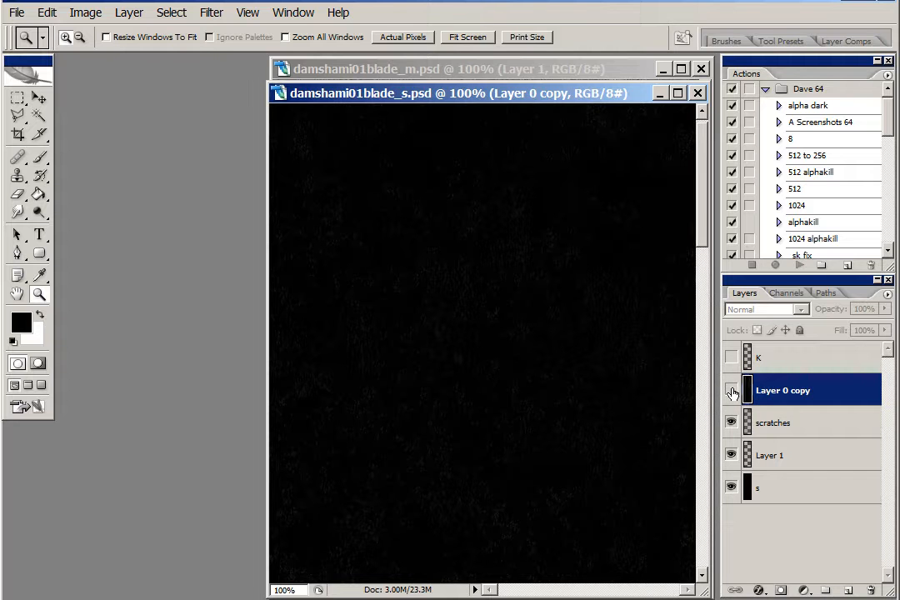
left_click_drag(732, 391, 731, 363)
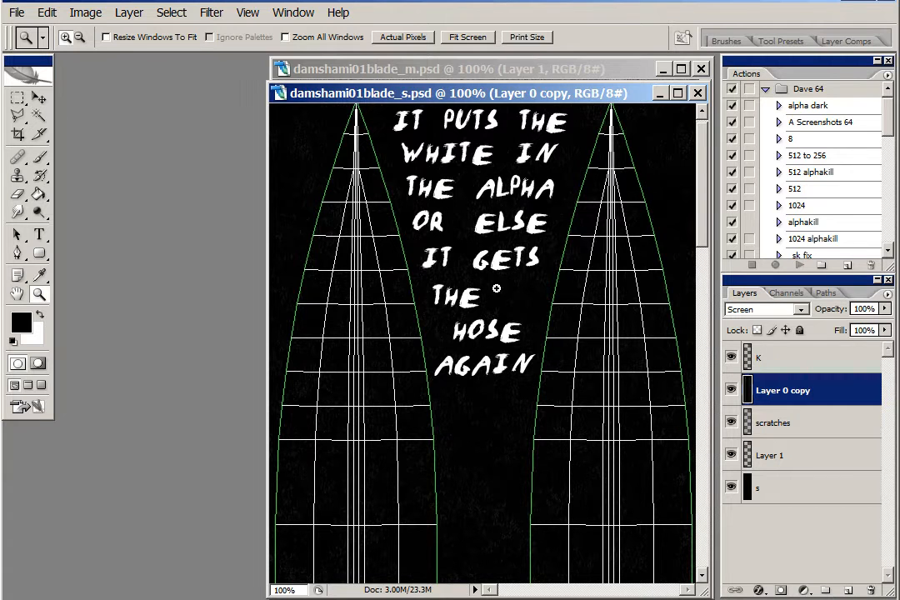
- Paint a white patch on layer K below the word AGAIN, using the Brush tool with the size 40 brush
left_click(41, 158)
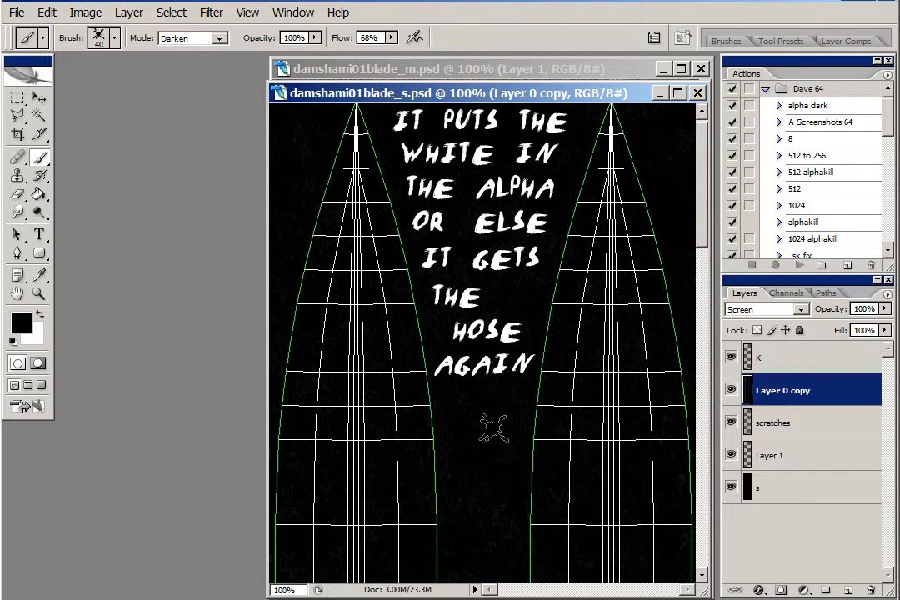
left_click(802, 367)
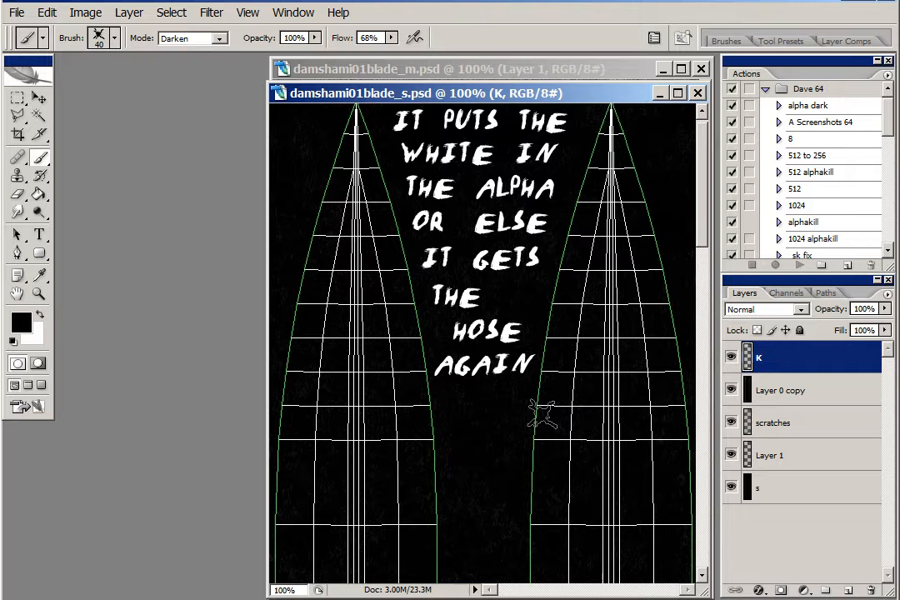
left_click_drag(541, 415, 469, 436)
left_click(42, 314)
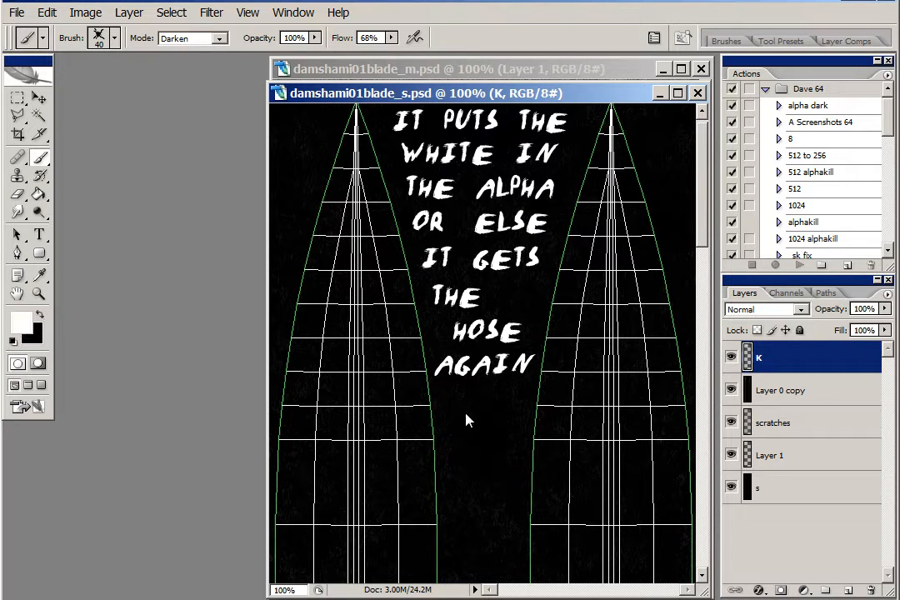
mouse_move(486, 422)
left_mouse_down()
mouse_move(481, 434)
mouse_move(498, 442)
mouse_move(479, 453)
left_mouse_up()
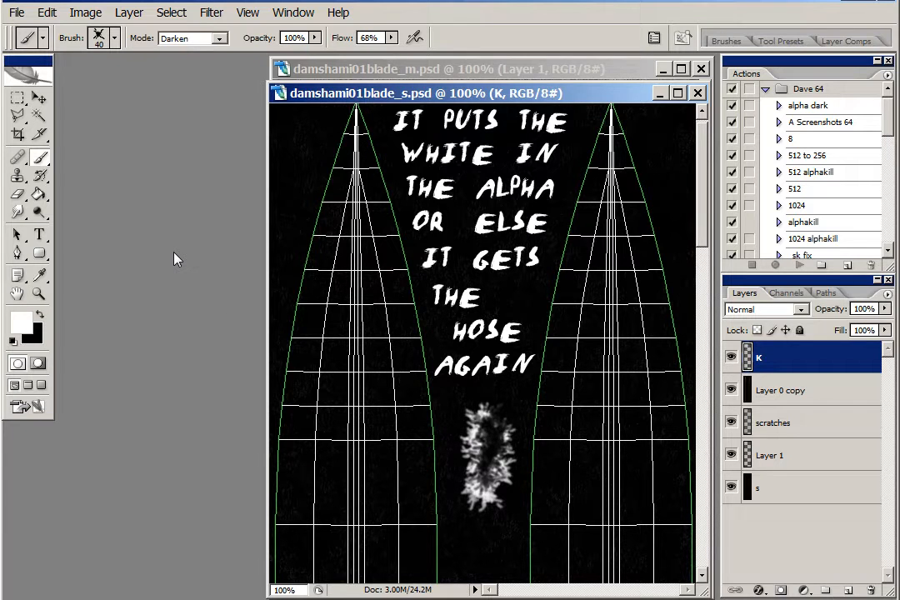
- Hide layers K and Layer 0 copy, then select Layer 1 and the Move tool at the blade's lower symbols
left_click(731, 358)
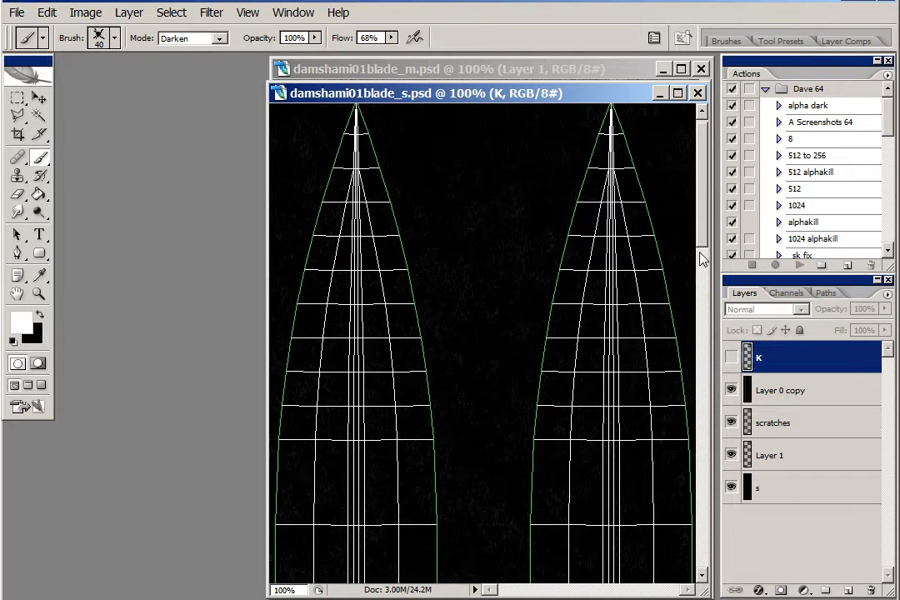
left_click_drag(704, 175, 705, 502)
left_click(731, 390)
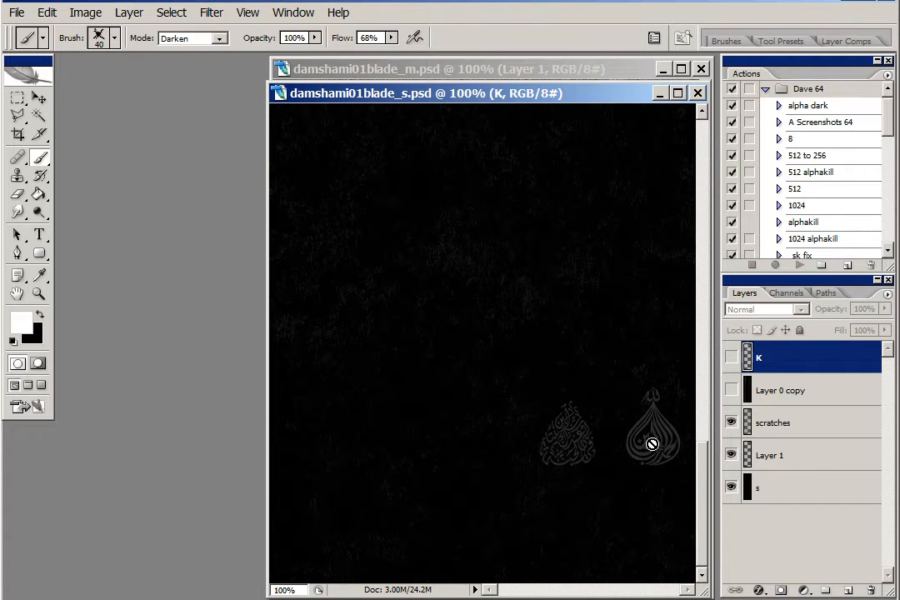
left_click(798, 451)
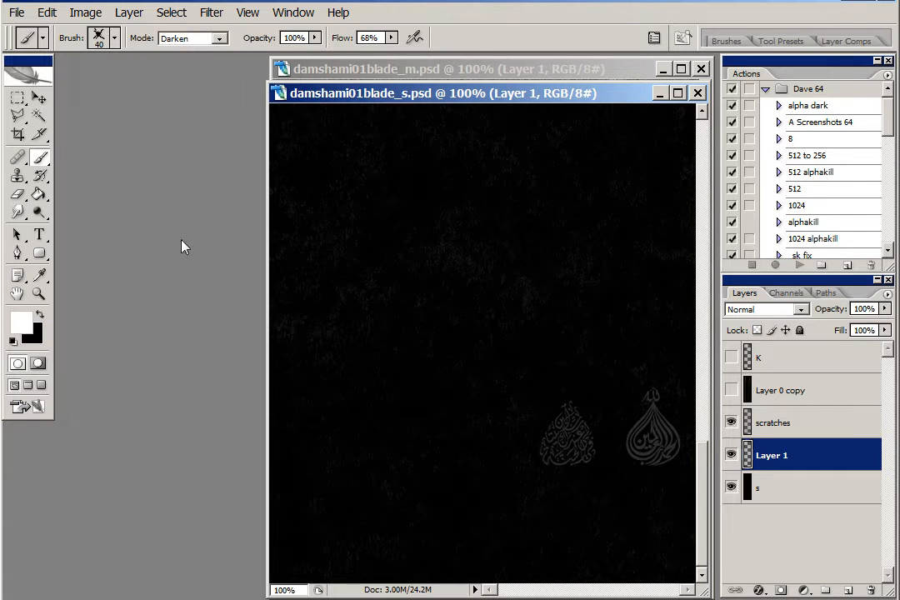
left_click(39, 99)
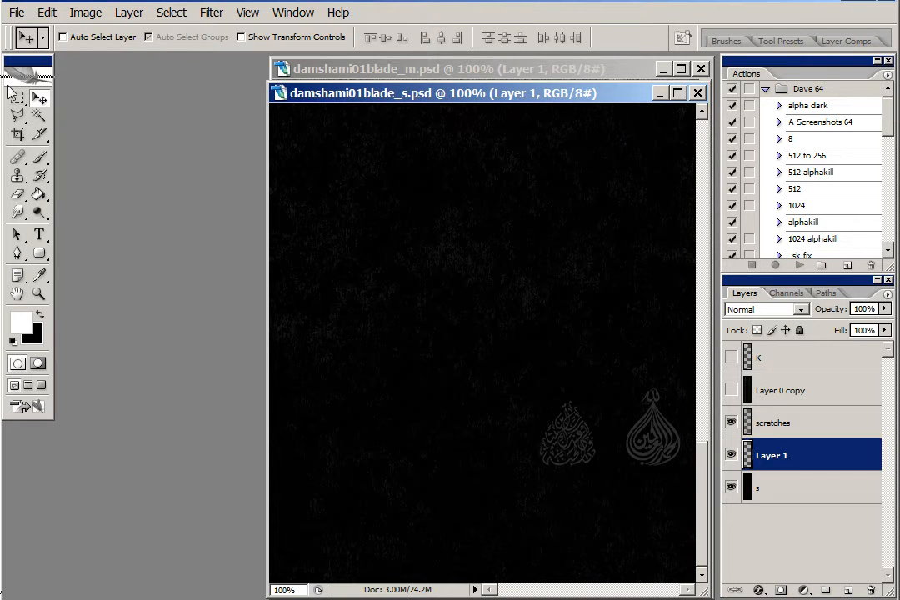
- Minimize damshami01blade_s.psd, bring damshami01blade_m.psd forward and select its wootz env layer
left_click(660, 93)
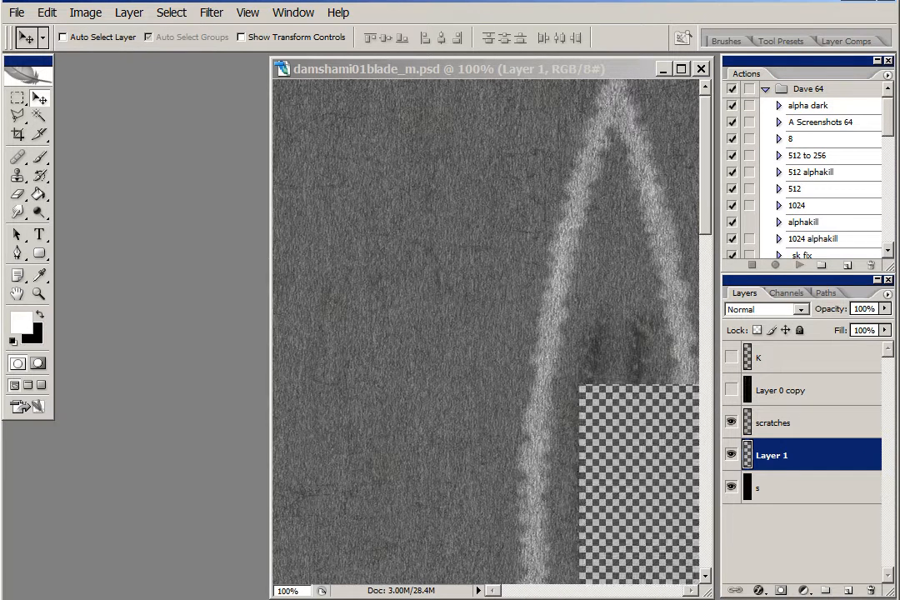
left_click(606, 75)
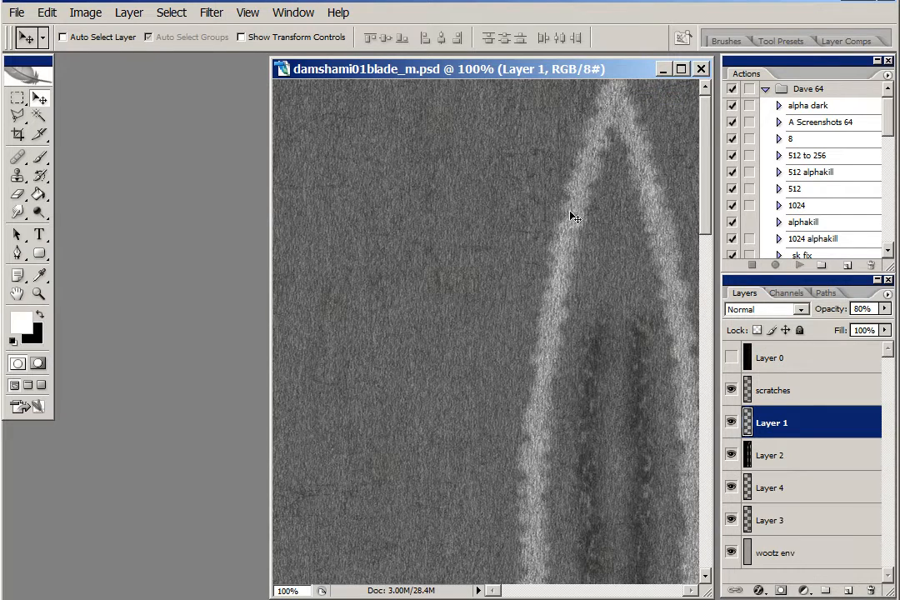
left_click(816, 554)
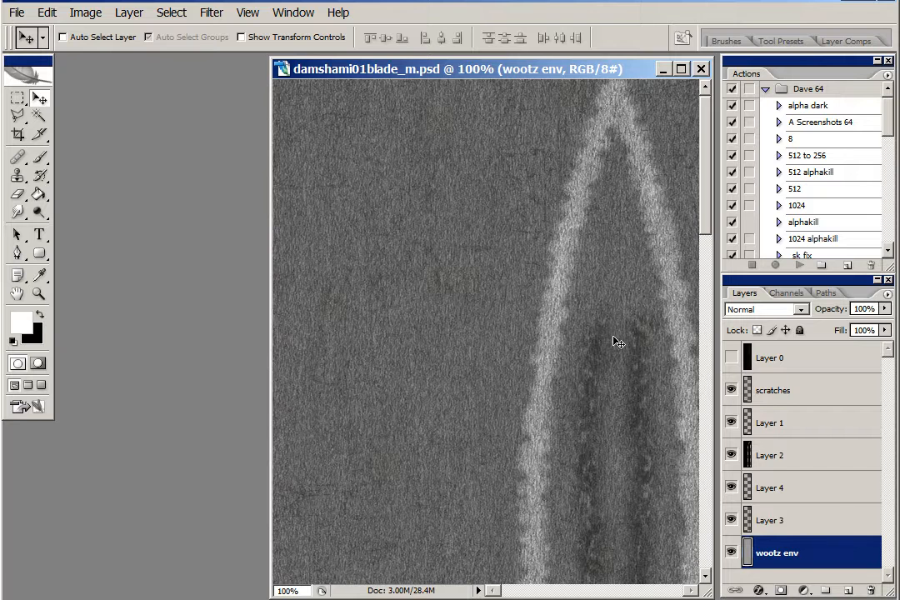
- Check the edge highlights and symbols of damshami01blade_m.psd against the Layer 0 wireframe down the blade, and hide the wireframe again
left_click(731, 358)
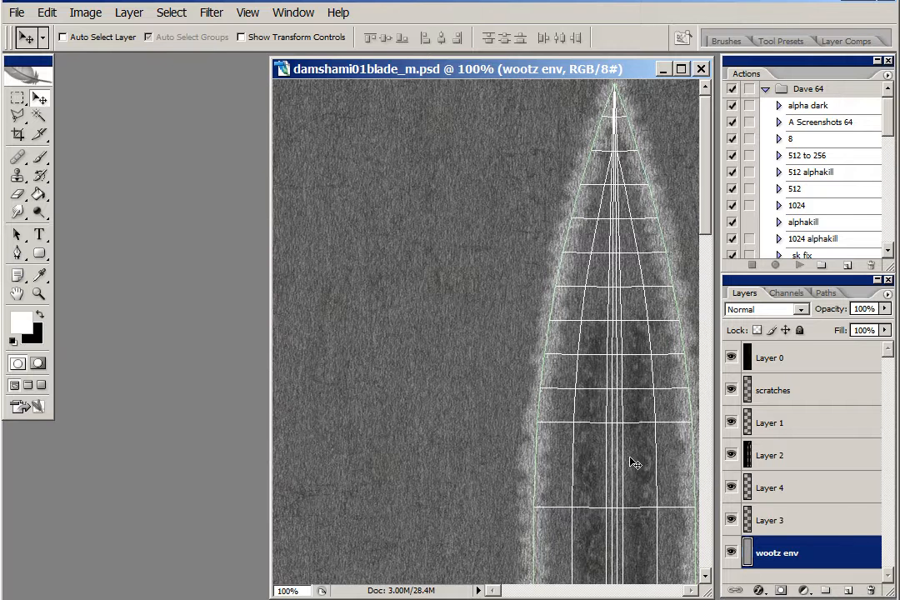
left_click_drag(707, 212, 707, 557)
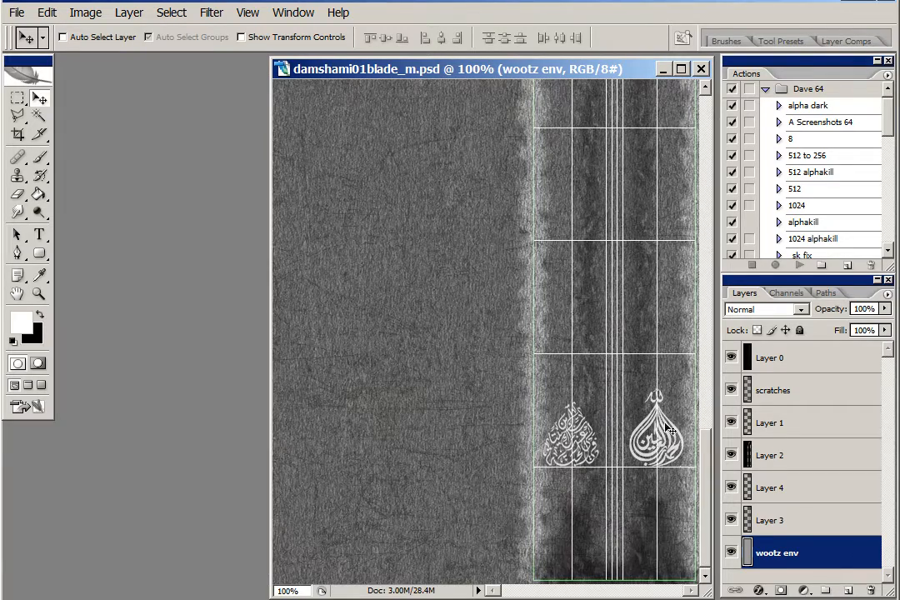
left_click(731, 358)
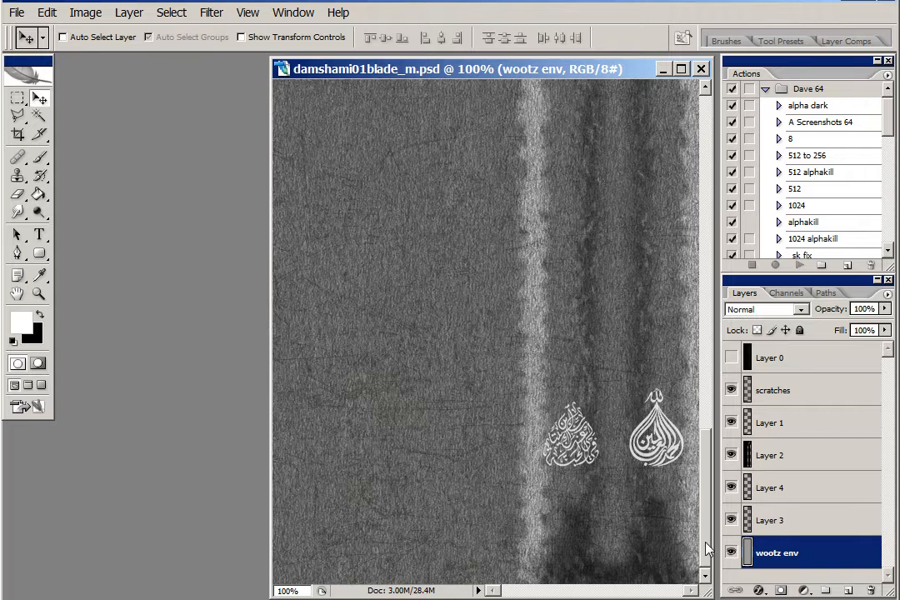
- Compare the blade in damshami01blade_m.psd with and without its wootz env layer by toggling that layer's visibility
left_click(730, 552)
left_click(730, 551)
left_click(731, 553)
left_click(730, 553)
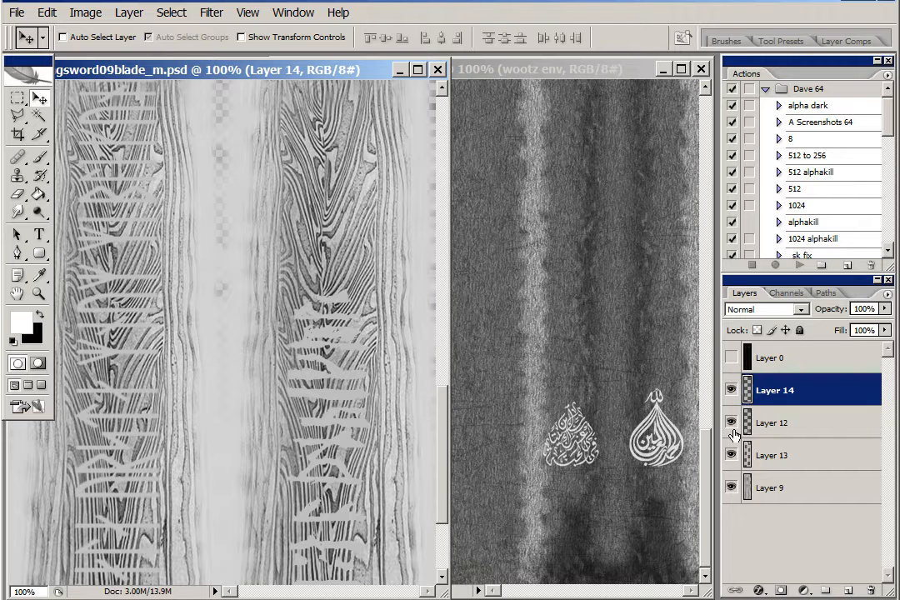
- Hide Layers 14, 12 and 13 of vikingsword09blade_m.psd, then reveal them one by one to examine the pattern, edge and runes
left_click_drag(731, 390, 732, 463)
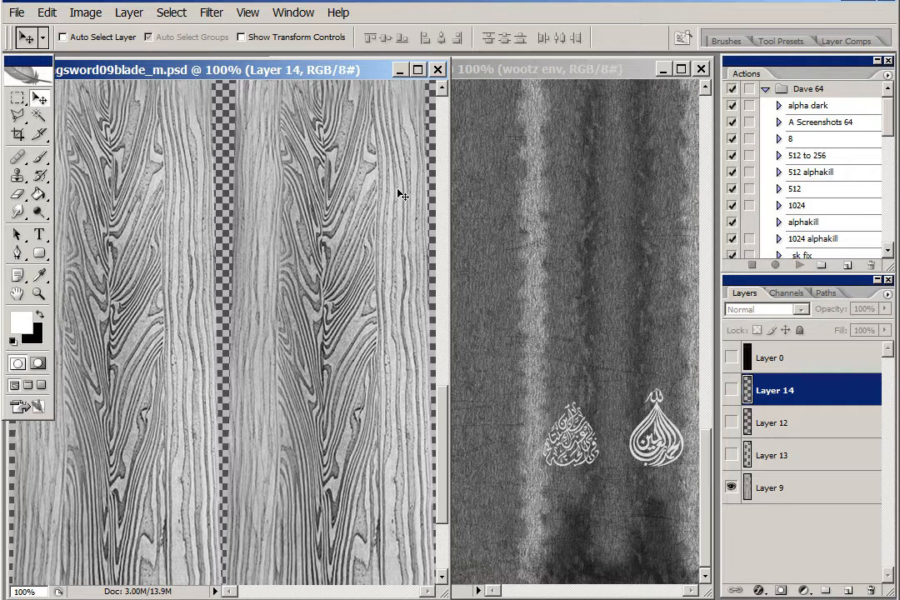
left_click(731, 455)
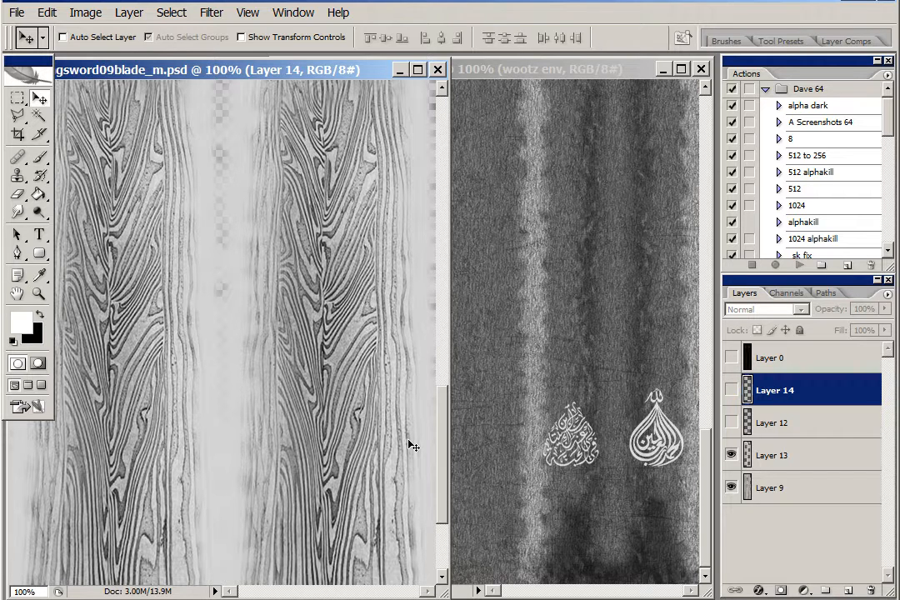
left_click(732, 425)
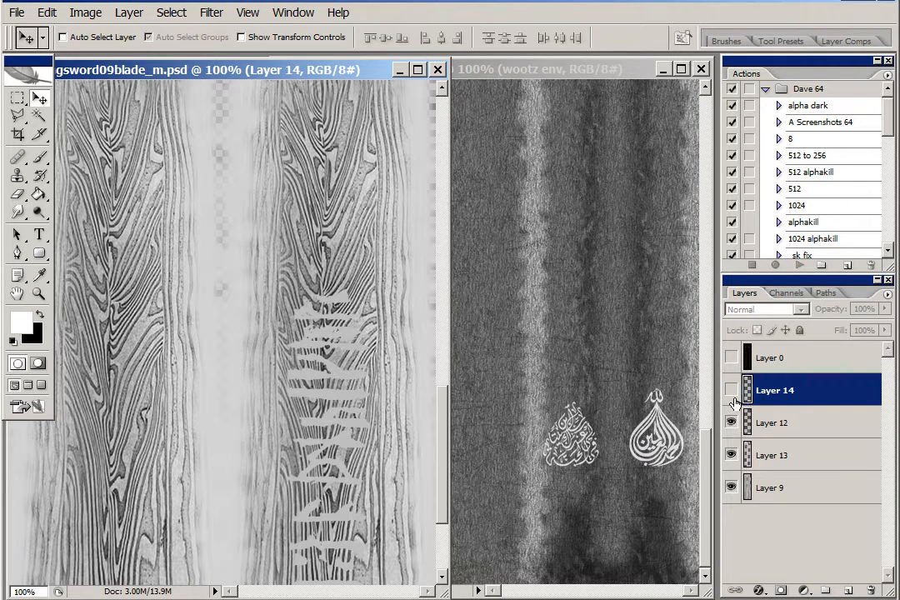
left_click(731, 392)
left_click_drag(448, 403, 444, 471)
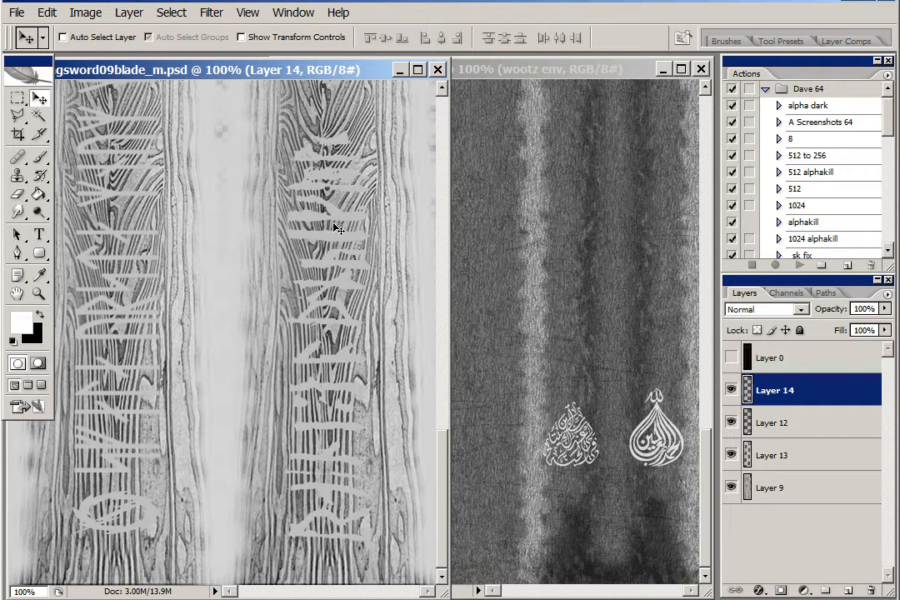
- Move the vikingsword09blade_m.psd window into full view and minimize it
left_click_drag(292, 70, 362, 76)
left_click_drag(2, 46, 2, 77)
left_click(411, 86)
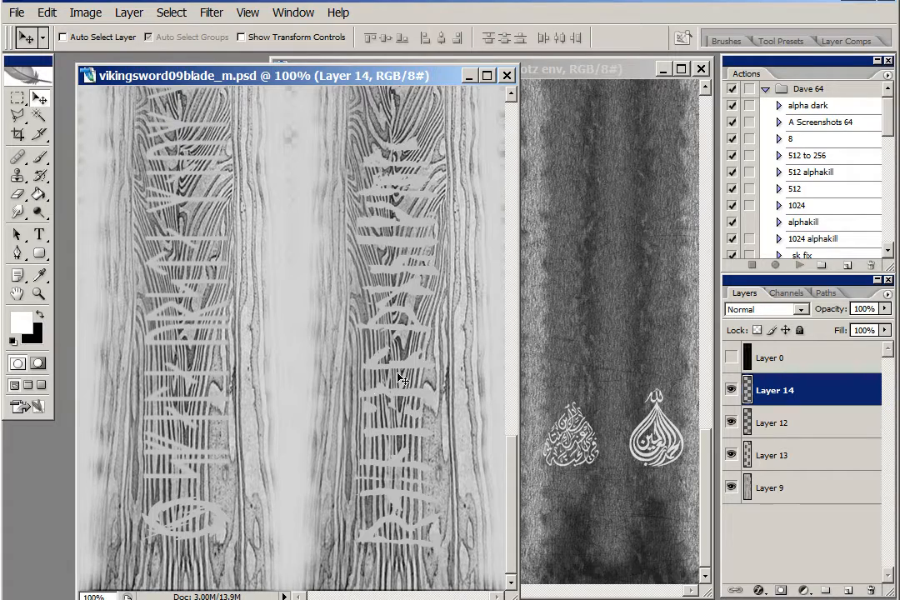
left_click(468, 76)
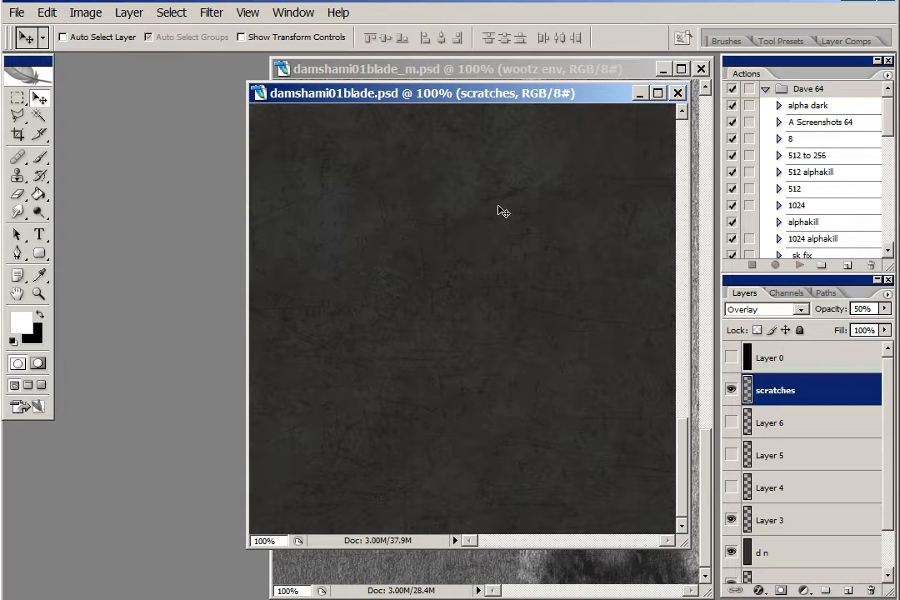
- Move damshami01blade.psd aside, bring damshami01blade_n.psd forward and flatten it, discarding its hidden layers
left_click_drag(565, 94, 587, 111)
left_click_drag(0, 100, 456, 100)
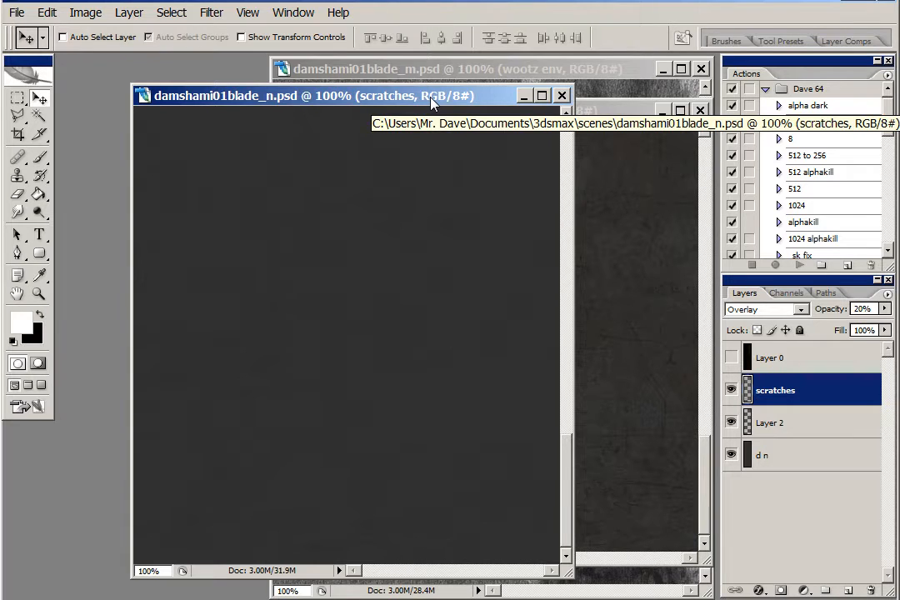
left_click(125, 14)
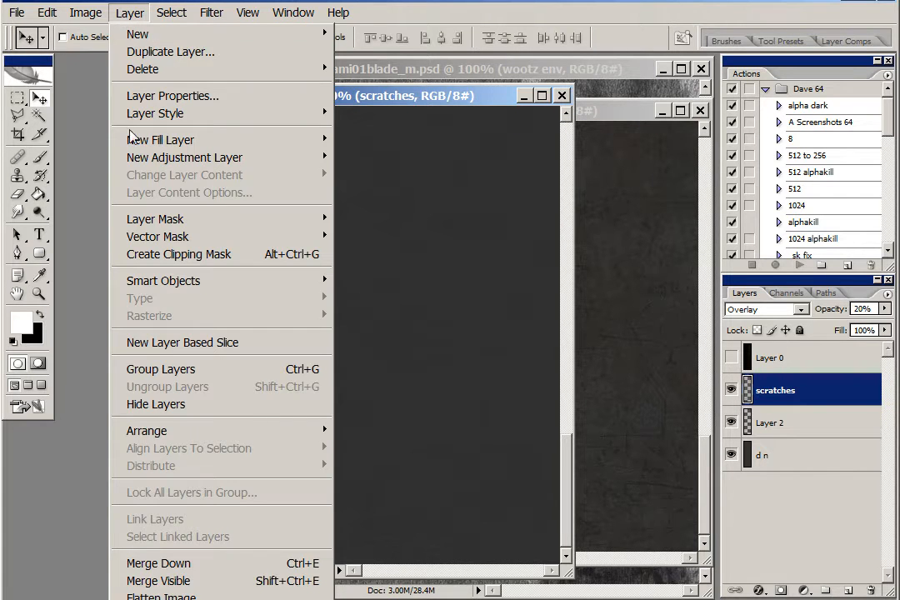
left_click(161, 596)
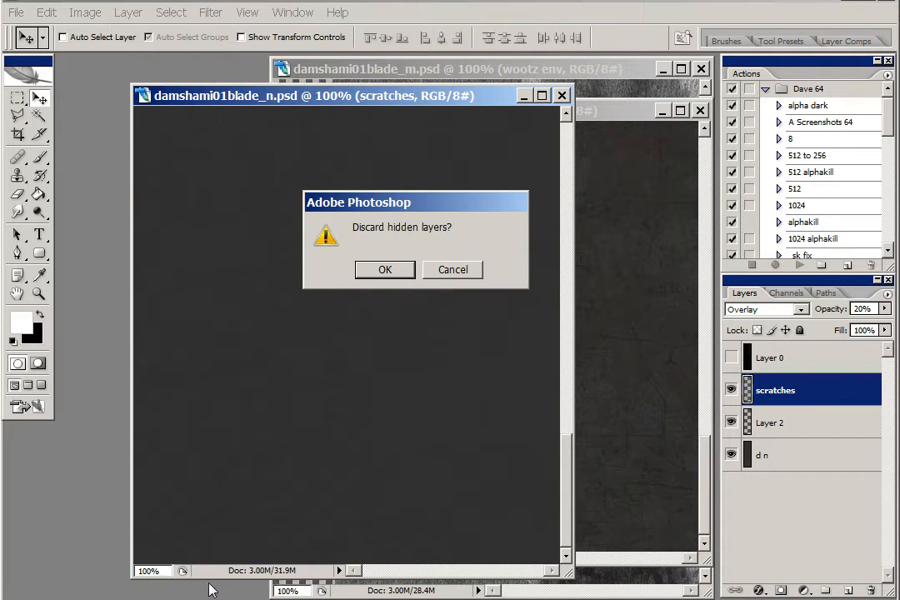
left_click(385, 270)
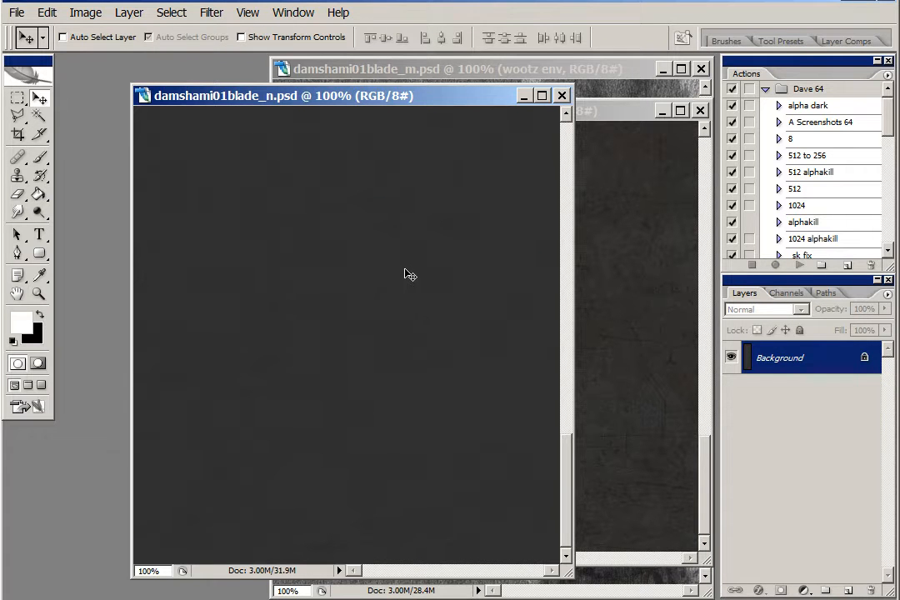
- Select the whole damshami01blade_s.psd image, copy its visible layers merged, and minimize the file
left_click_drag(1, 92, 440, 81)
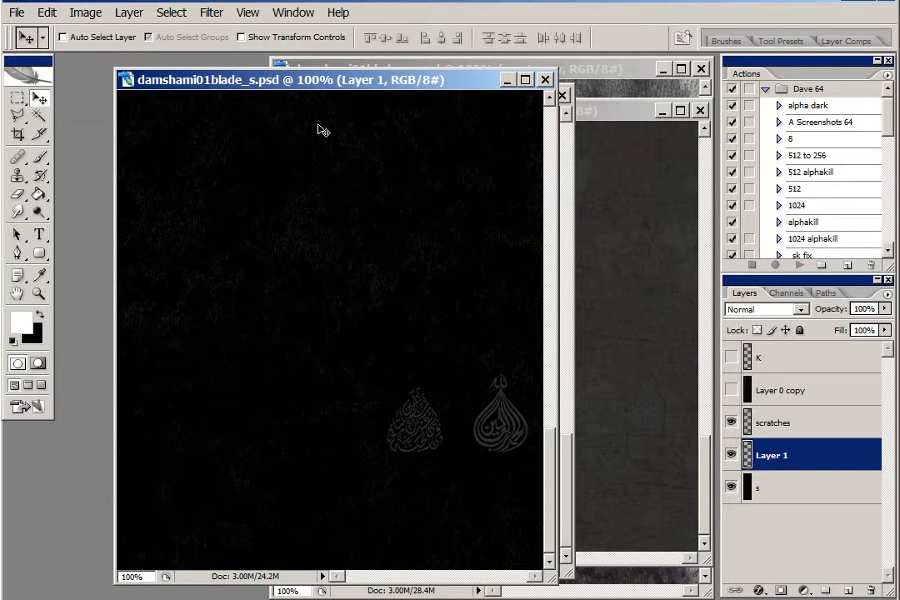
key("ctrl+a")
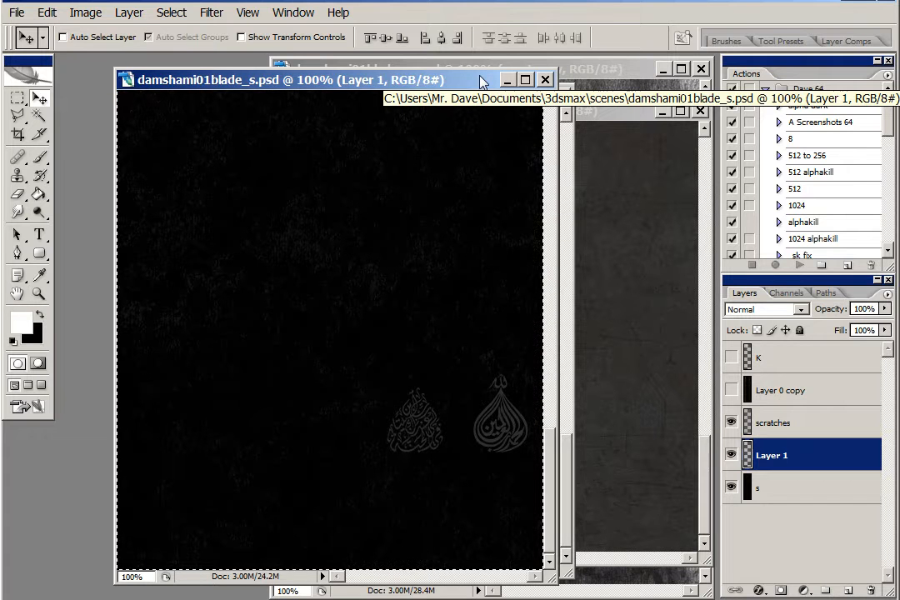
left_click(508, 80)
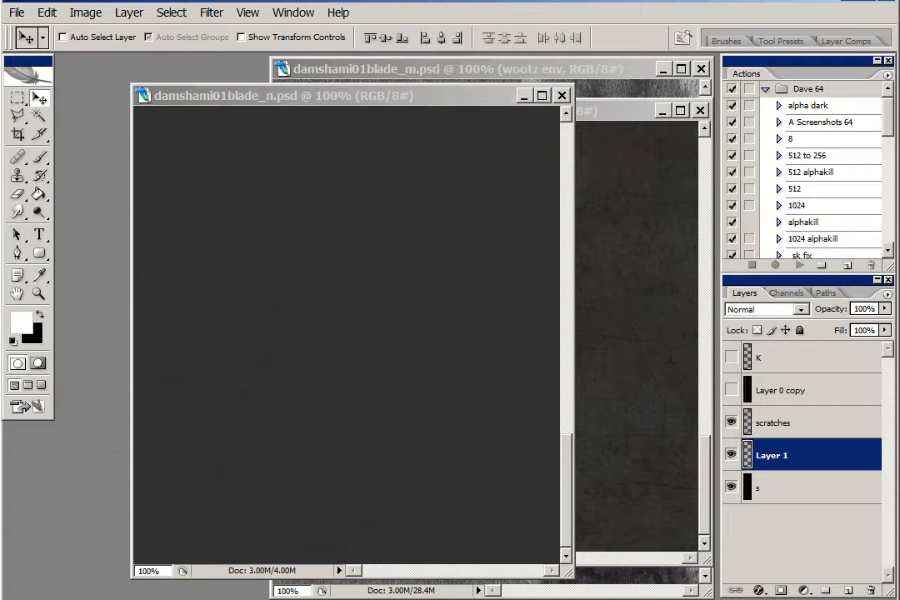
- Paste the copied specular image into the Alpha 1 channel of damshami01blade_n.psd and return to the RGB composite
left_click(486, 98)
left_click(792, 294)
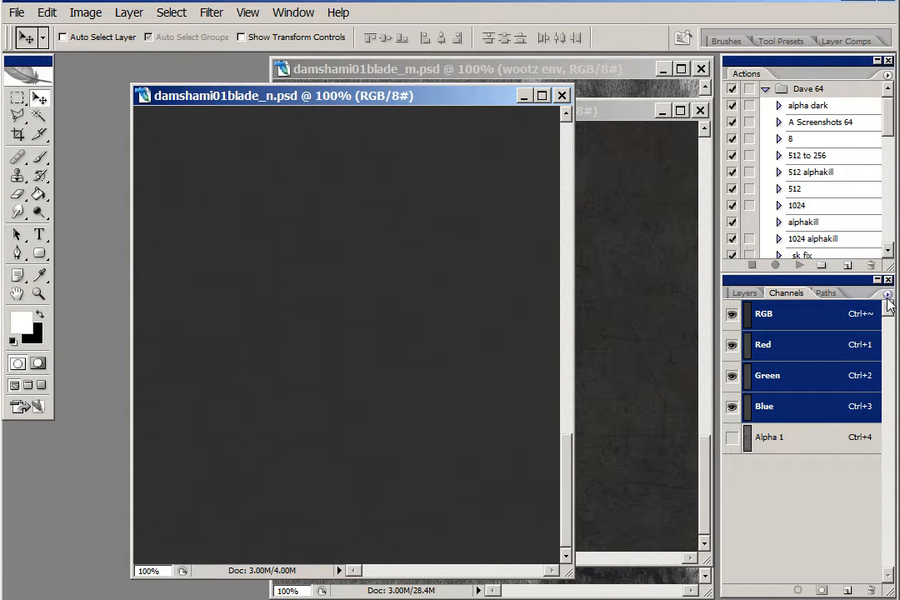
left_click(888, 297)
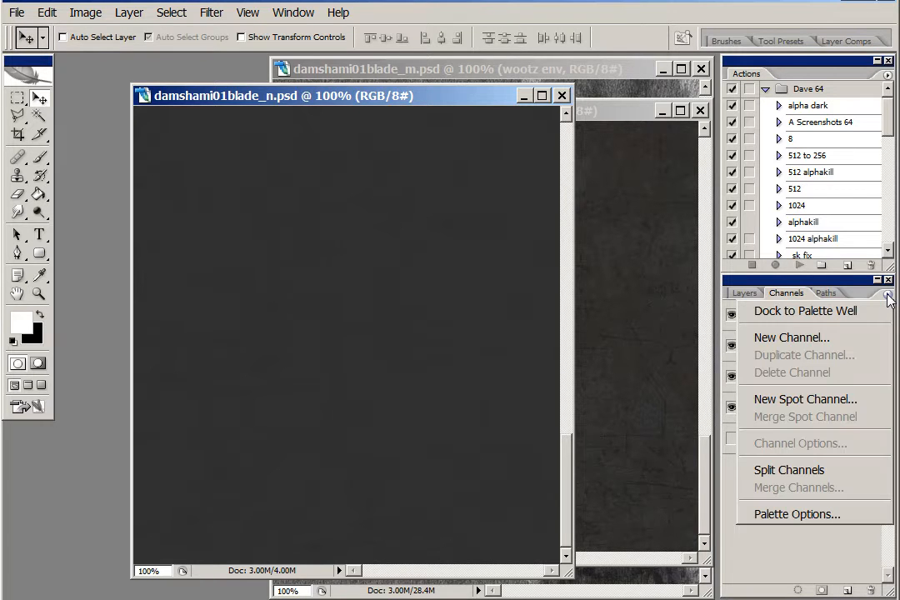
left_click(792, 337)
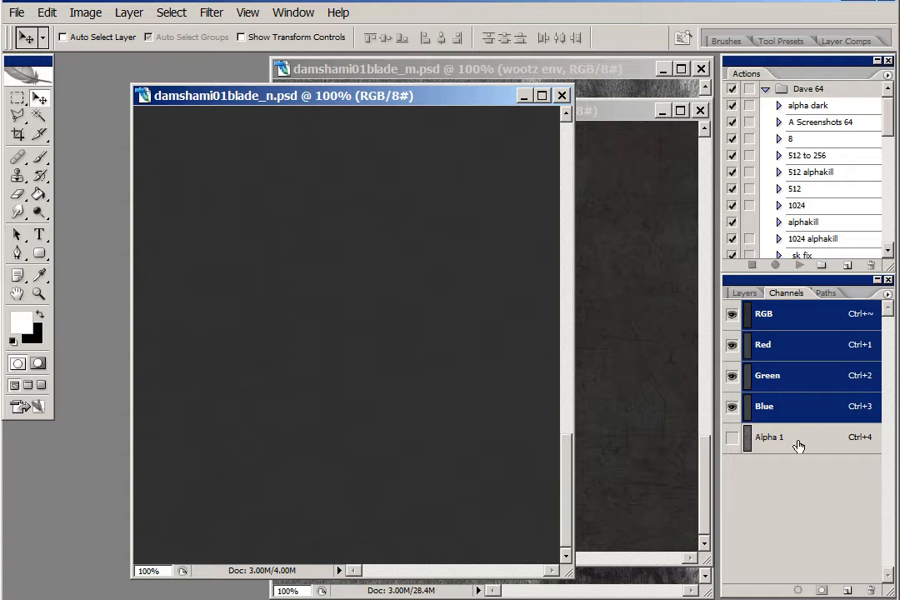
left_click(811, 442)
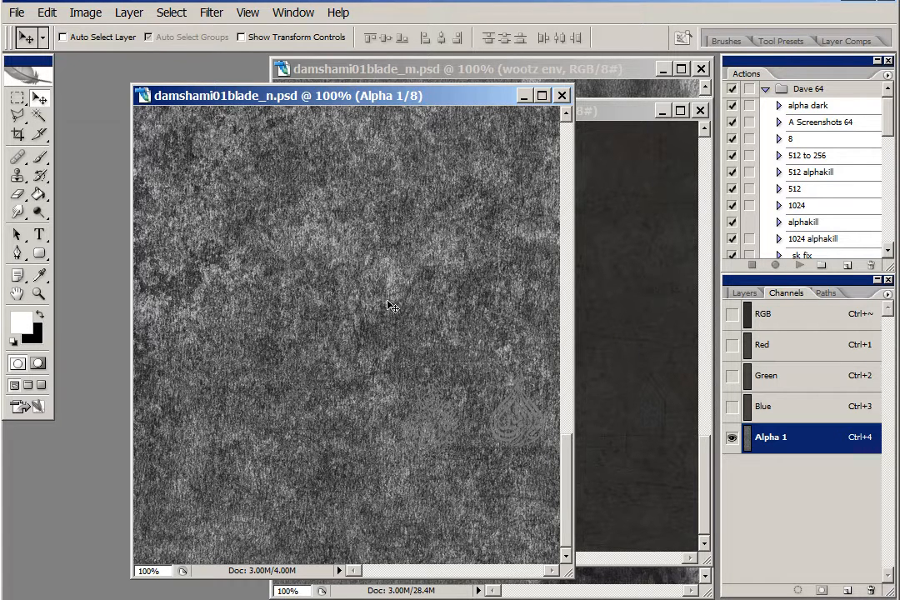
key("ctrl+v")
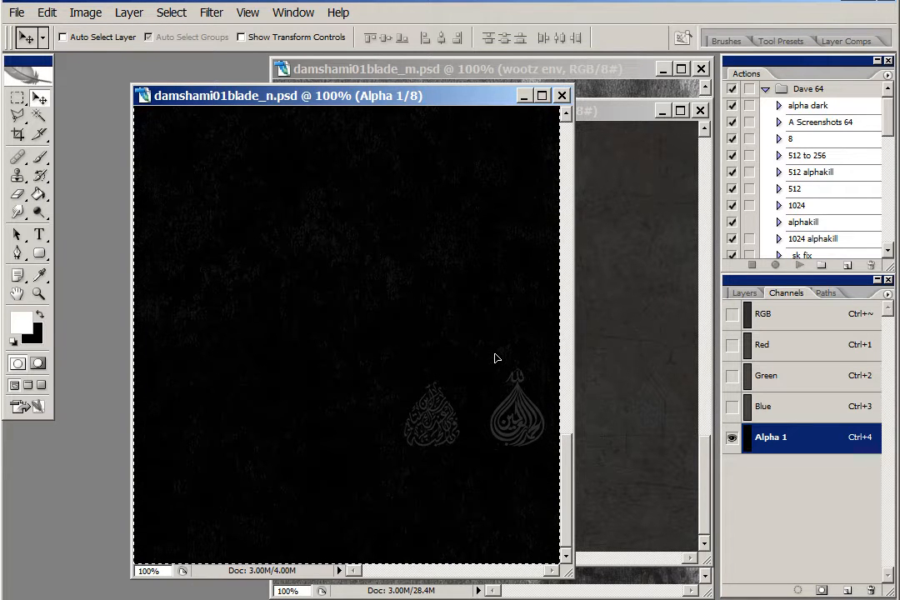
left_click(813, 318)
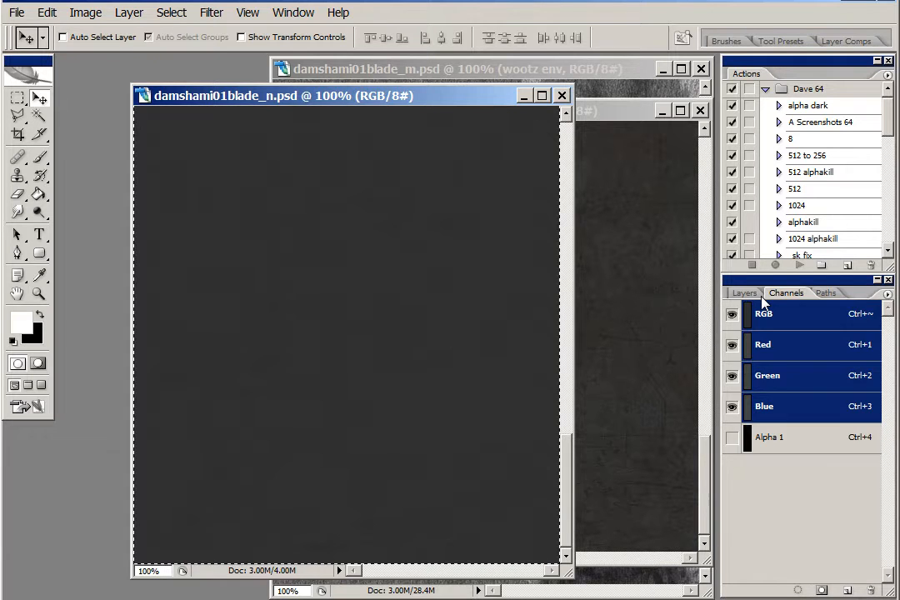
- Apply the NVIDIA NormalMapFilter with a scale of 6 to the Background layer of damshami01blade_n.psd
left_click(739, 293)
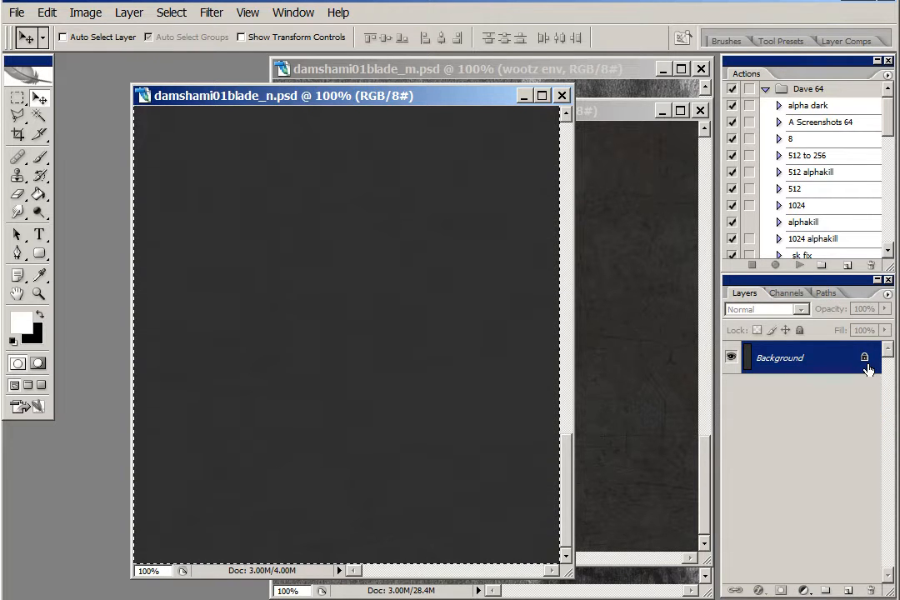
left_click(212, 13)
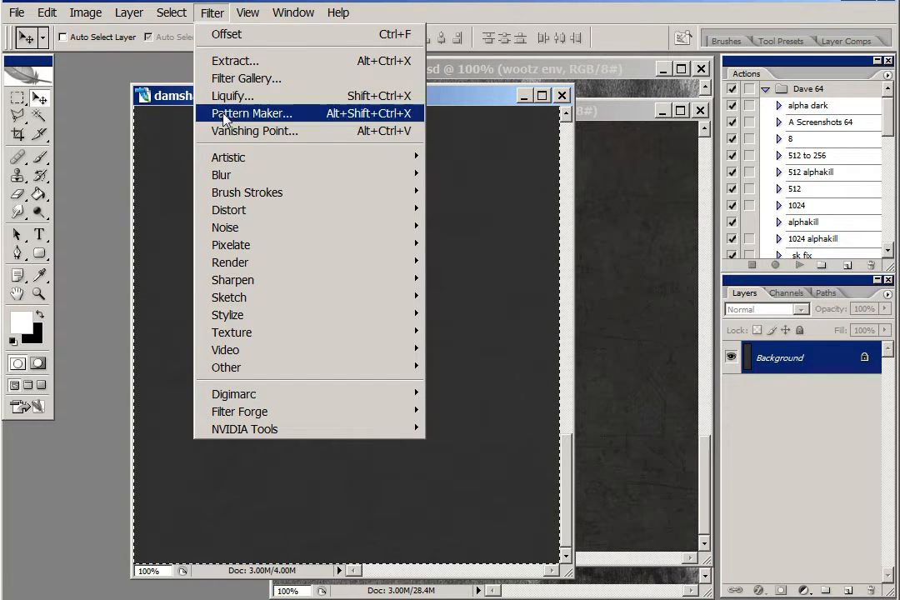
mouse_move(361, 433)
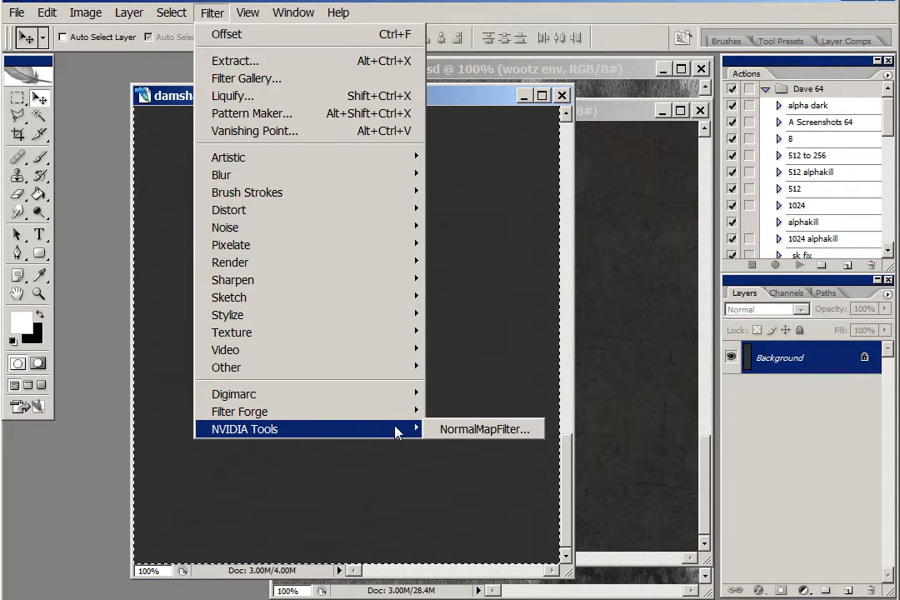
left_click(476, 430)
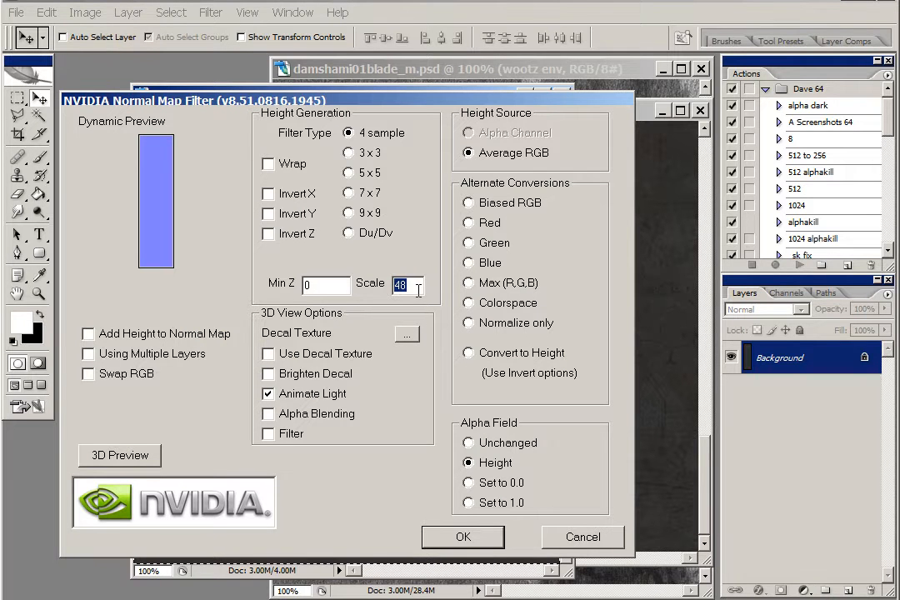
type("5")
key("BackSpace")
type("6")
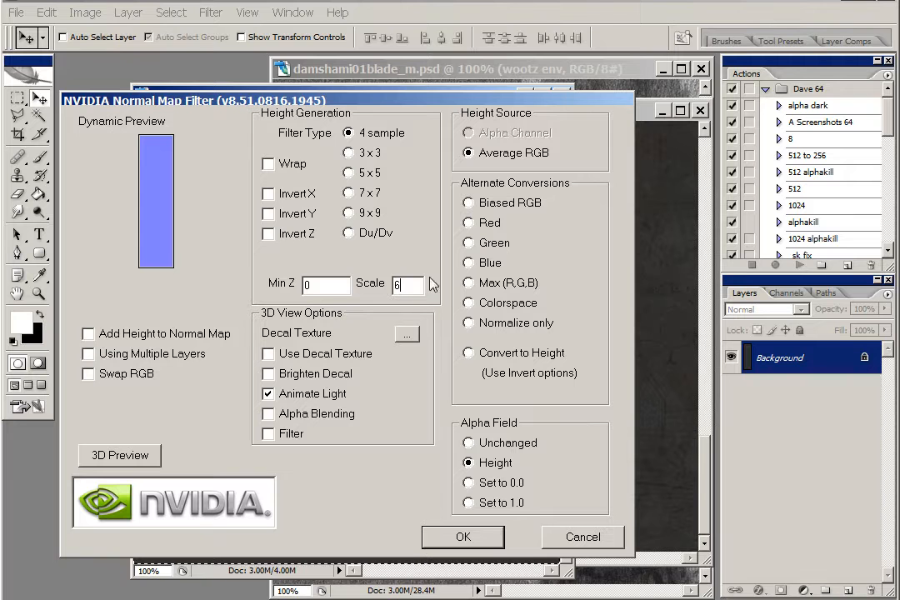
left_click(463, 537)
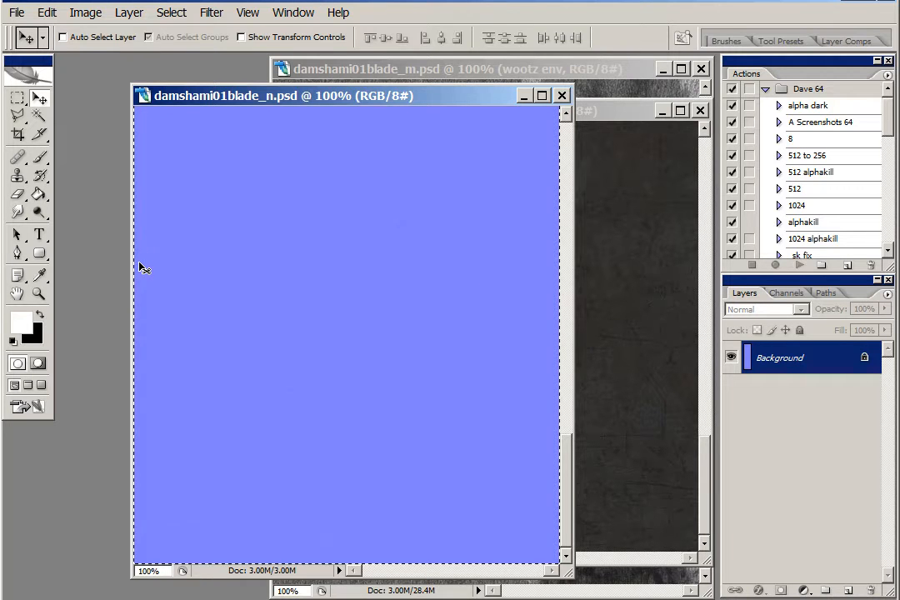
- Examine the scratch relief in the blade's normal map at up to 400%, then fit the blade on screen and view it at print size
key("z")
left_click(486, 289)
left_click(486, 289)
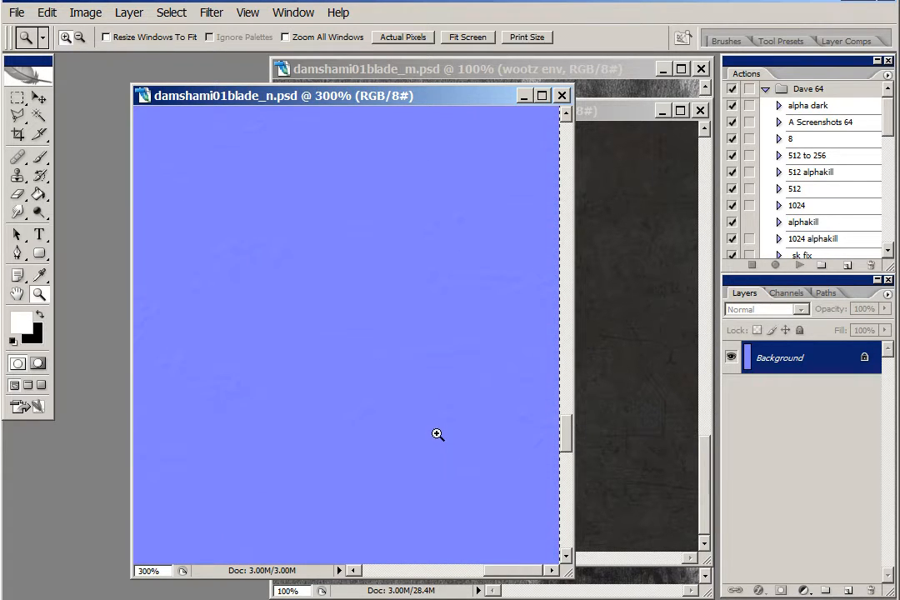
left_click(442, 392)
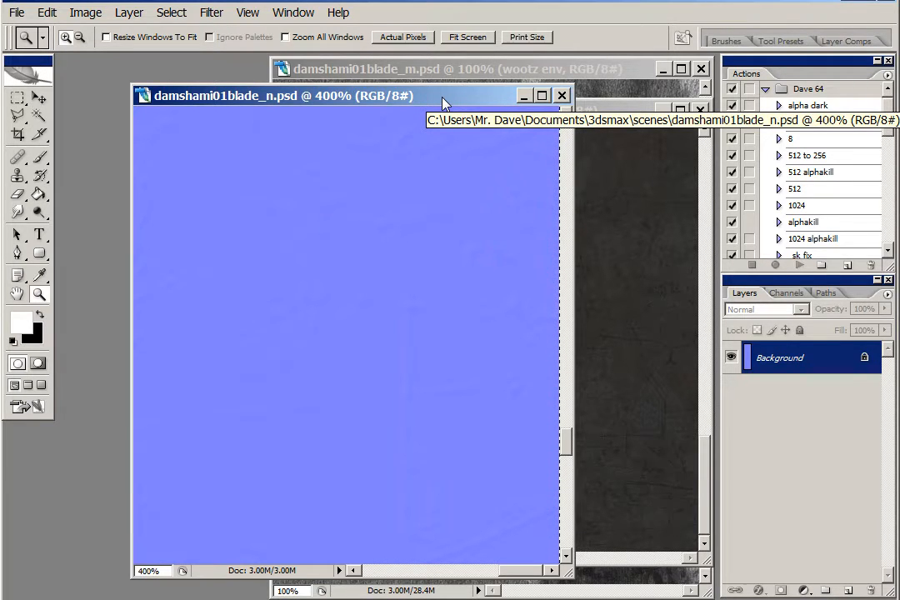
left_click_drag(453, 97, 461, 93)
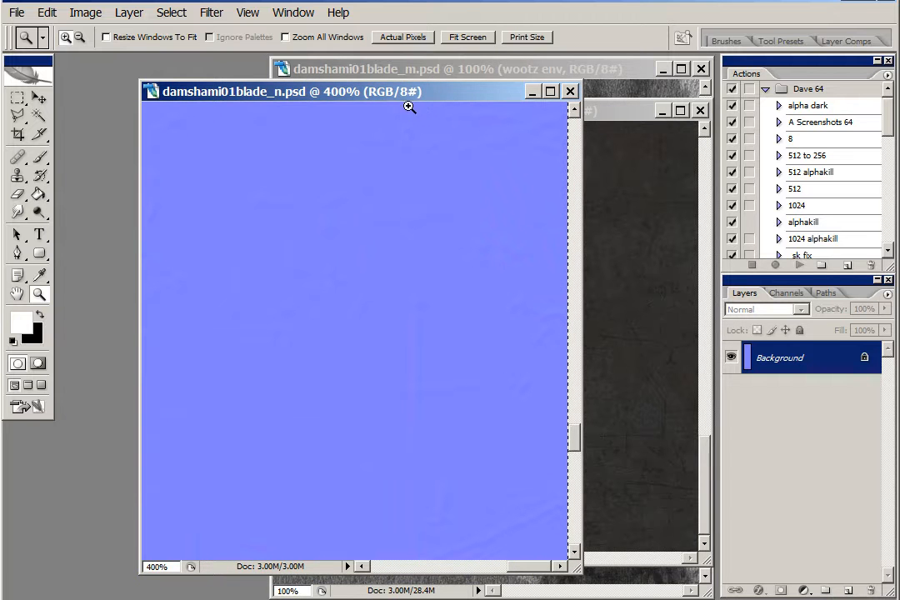
right_click(296, 135)
left_click(346, 145)
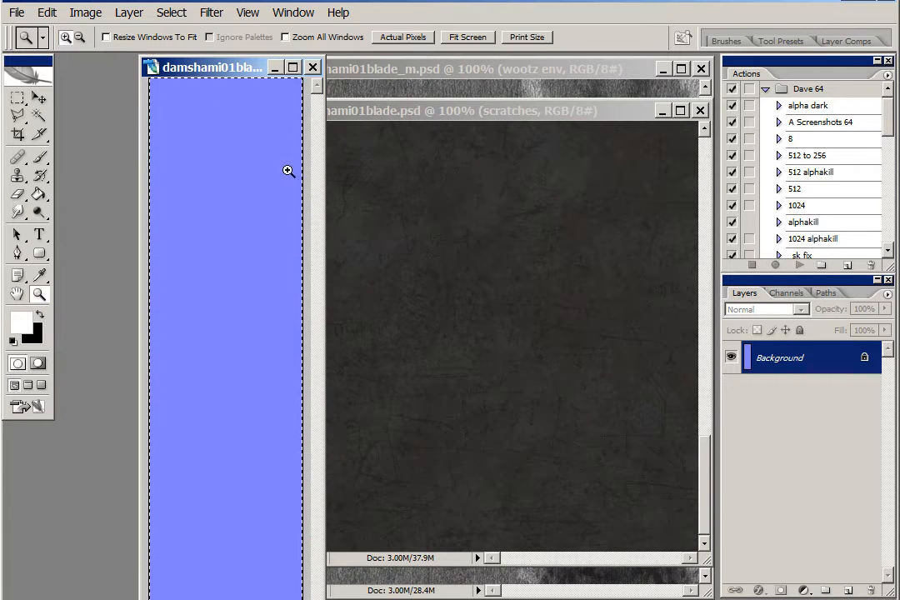
right_click(237, 168)
left_click(288, 255)
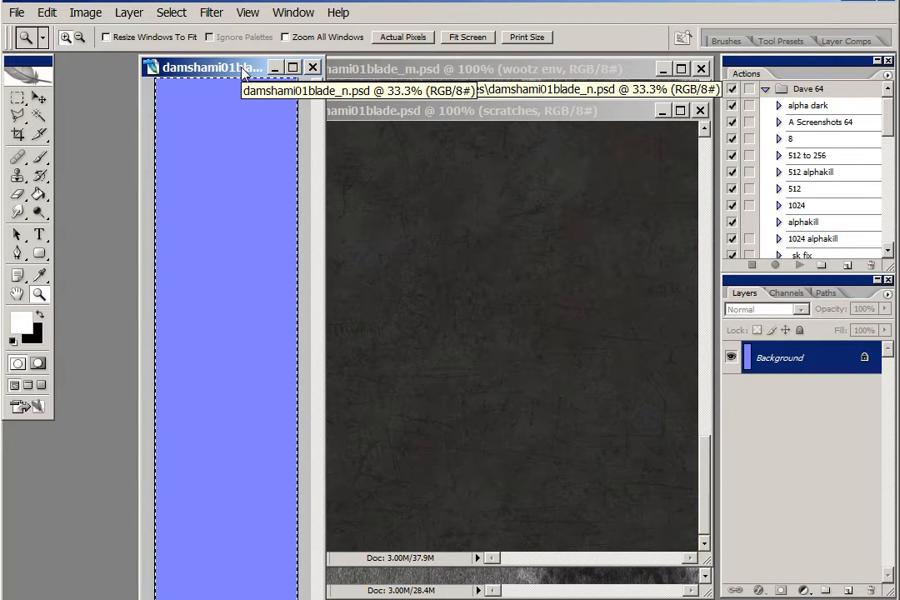
- Start saving the damshami01blade_n image to the Desktop in D3D/DDS format with alpha channels kept
key("ctrl+shift+s")
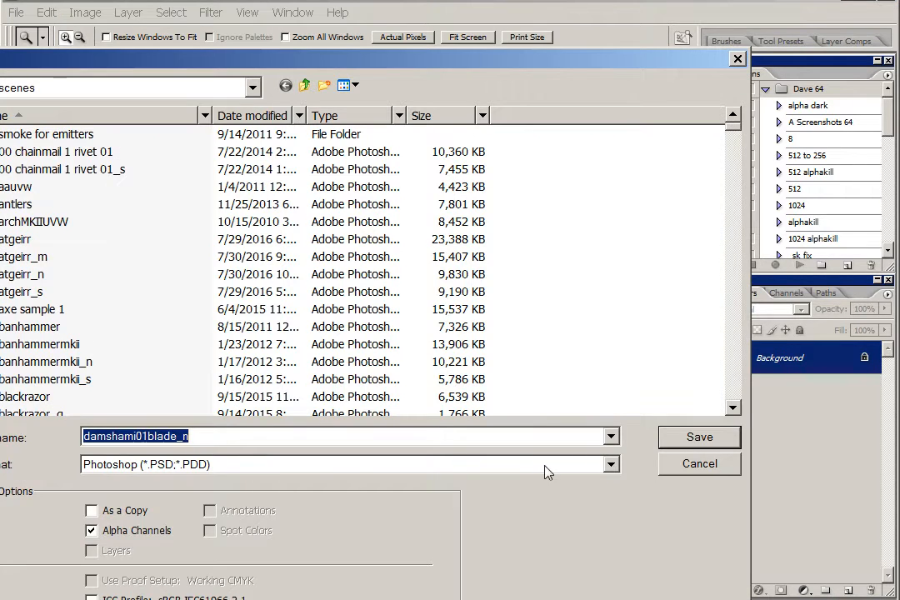
left_click(611, 465)
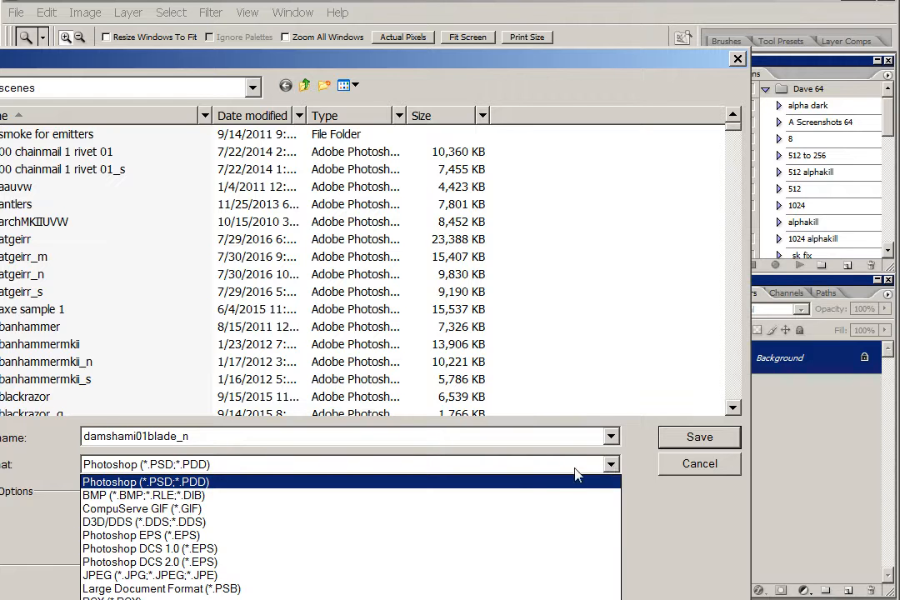
left_click(366, 523)
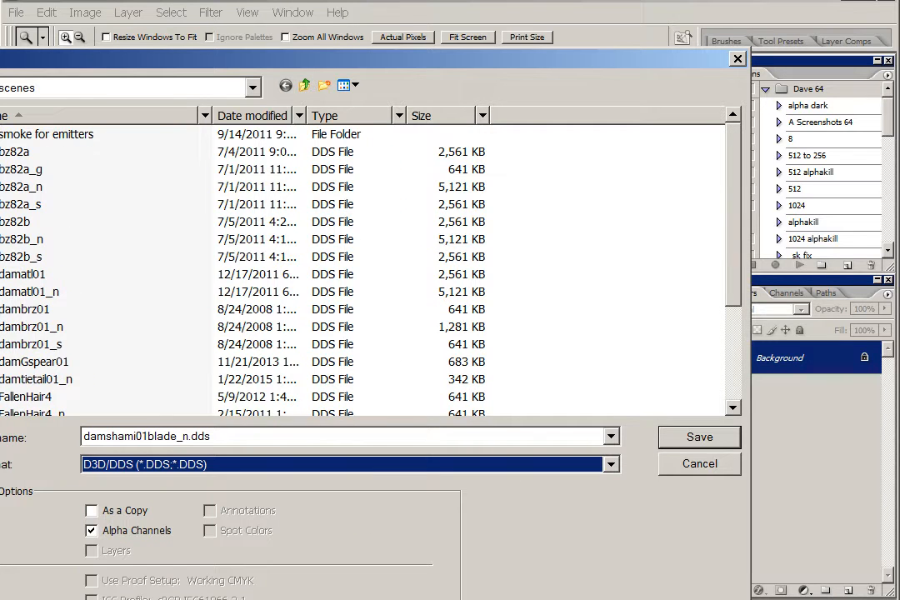
left_click(2, 173)
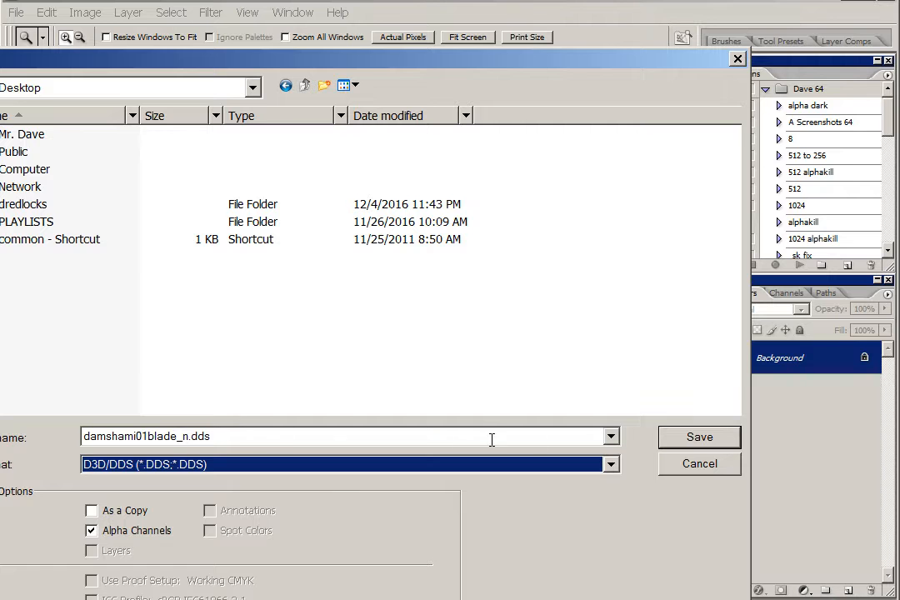
left_click(684, 440)
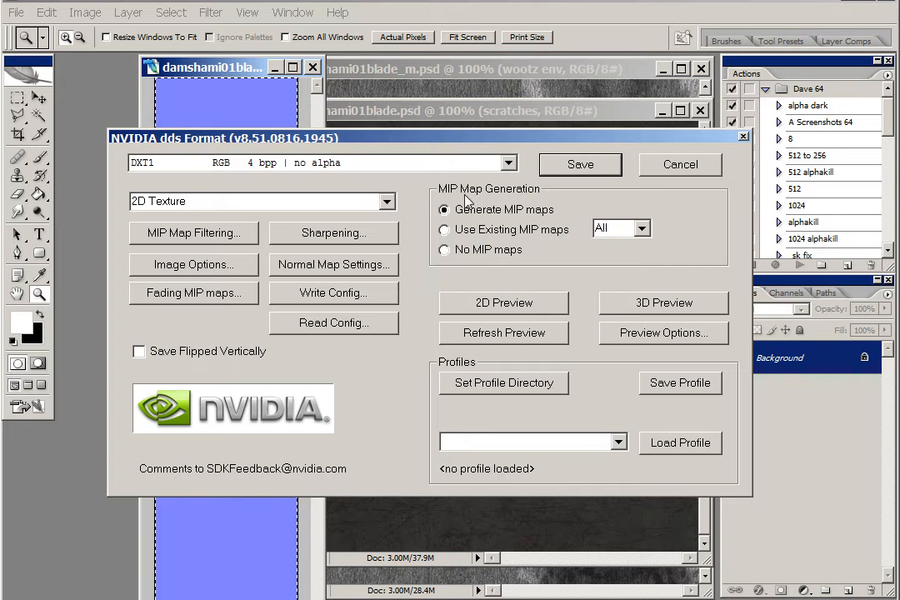
- Choose the 8.8.8.8 ARGB 32 bpp unsigned format for the NVIDIA DDS export, and cancel the export
left_click(507, 165)
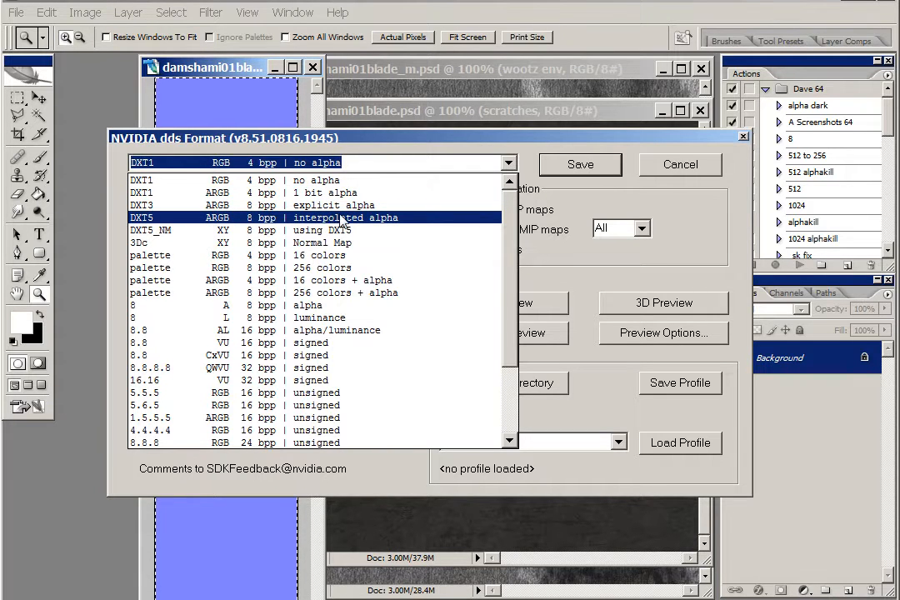
scroll(406, 263, "down", 2)
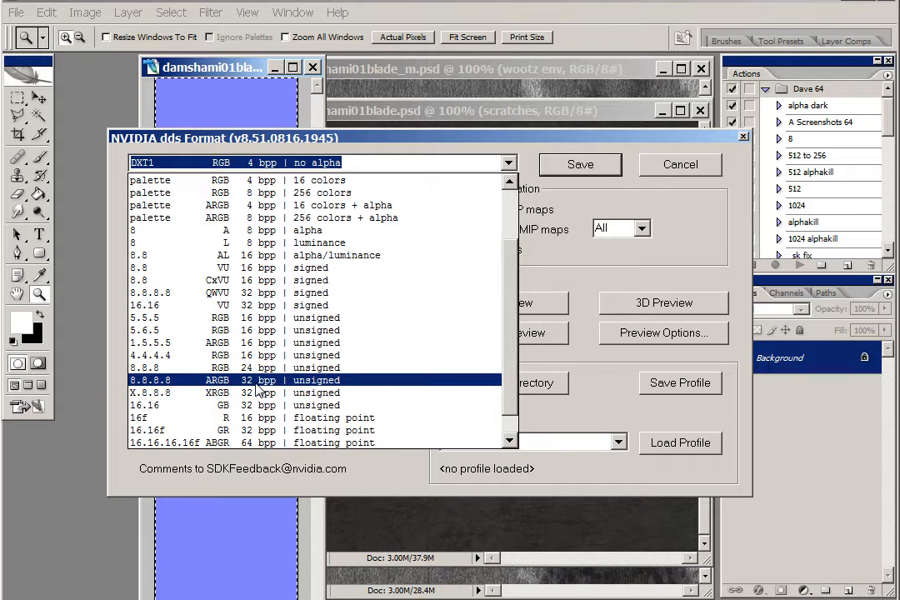
left_click(296, 382)
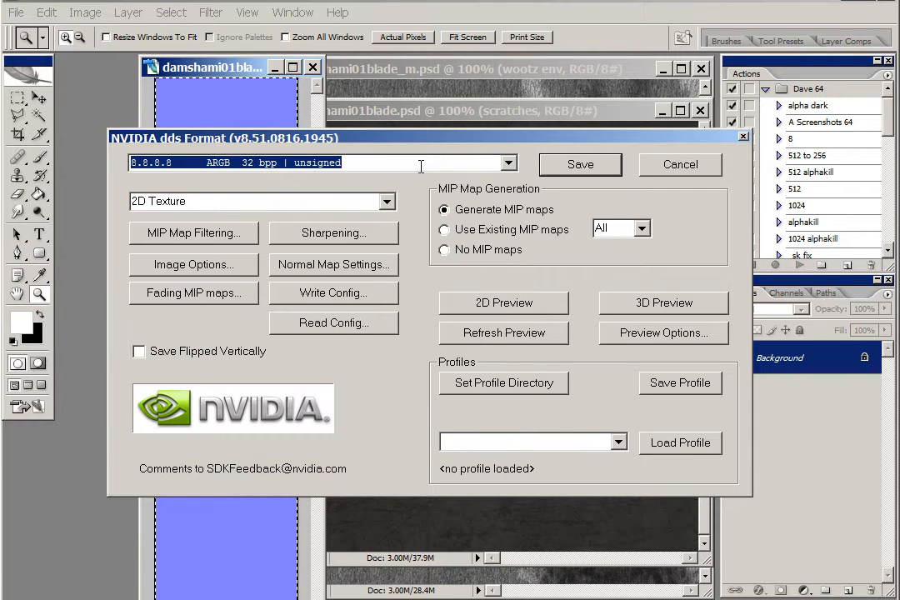
left_click(706, 166)
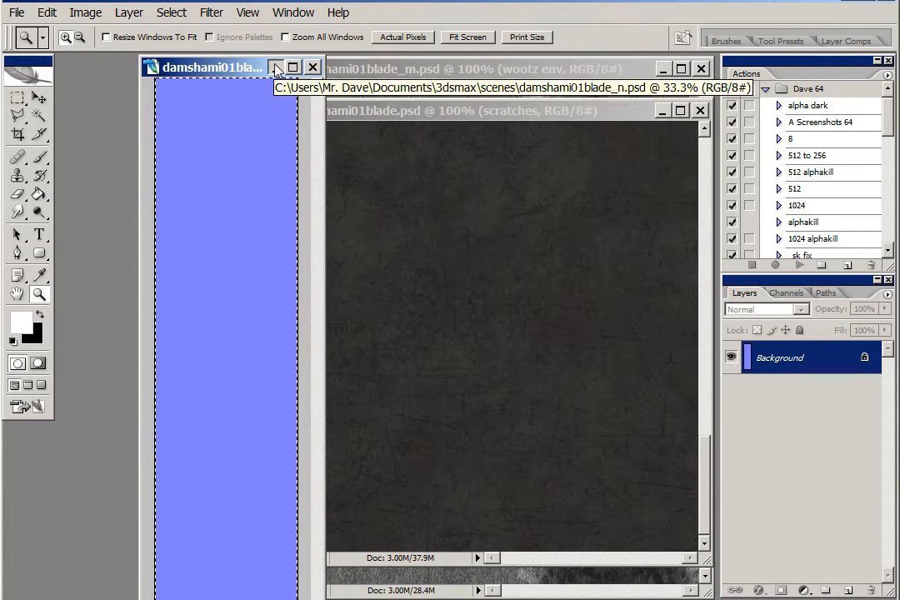
- Clear the workspace by minimizing damshami01blade_n.psd, damshami01blade.psd and damshami01blade_m.psd, and briefly view damshami01blade_s.psd before minimizing it
left_click(313, 66)
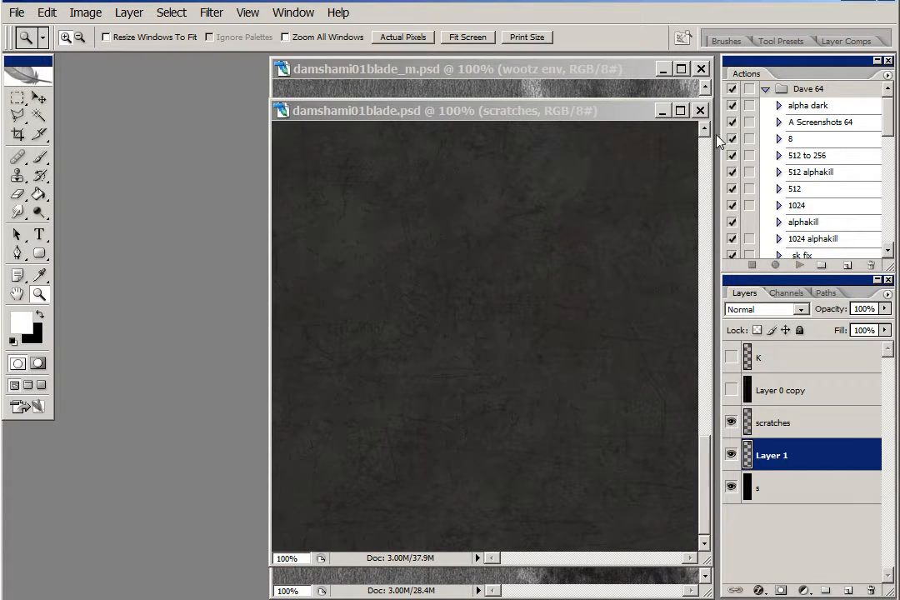
left_click(663, 111)
left_click(664, 72)
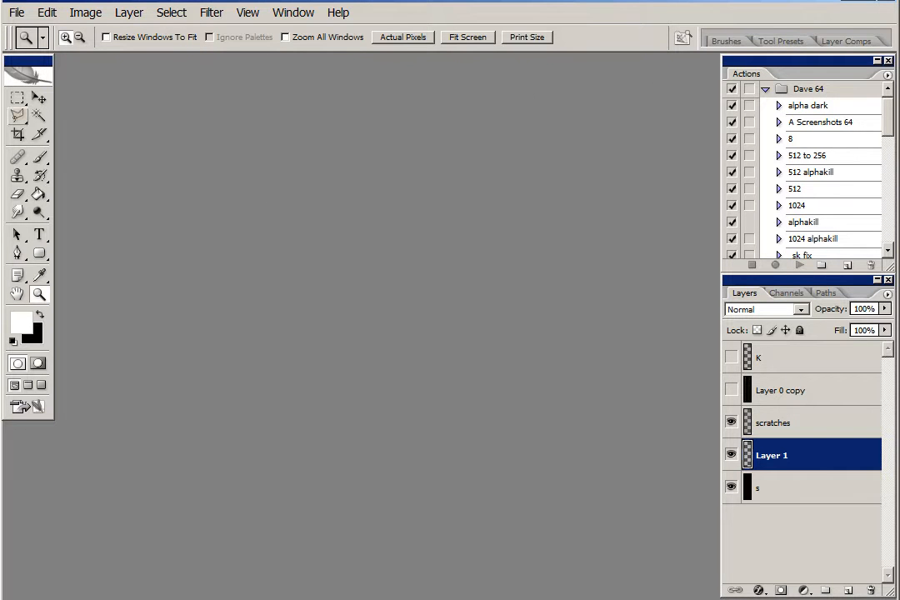
left_click_drag(250, 597, 567, 116)
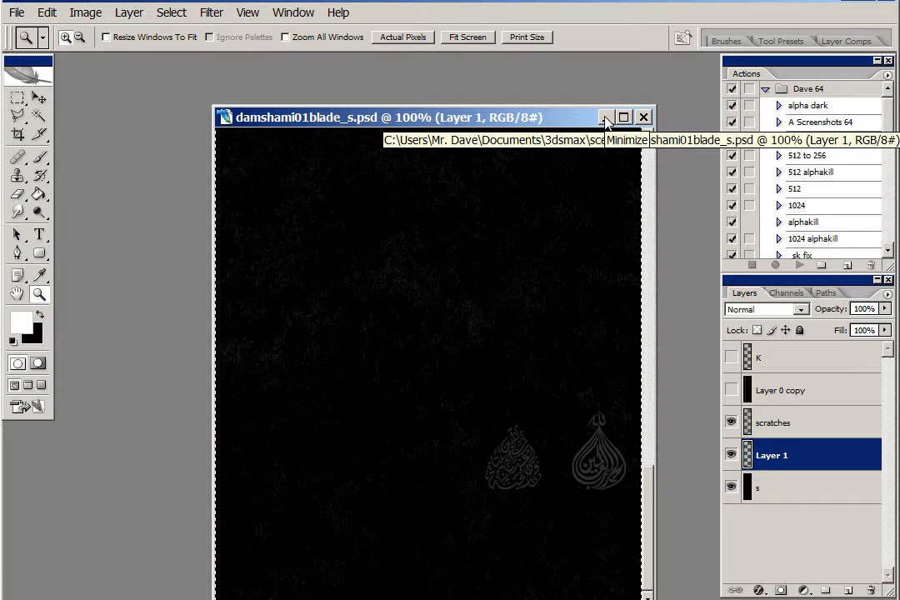
left_click(606, 118)
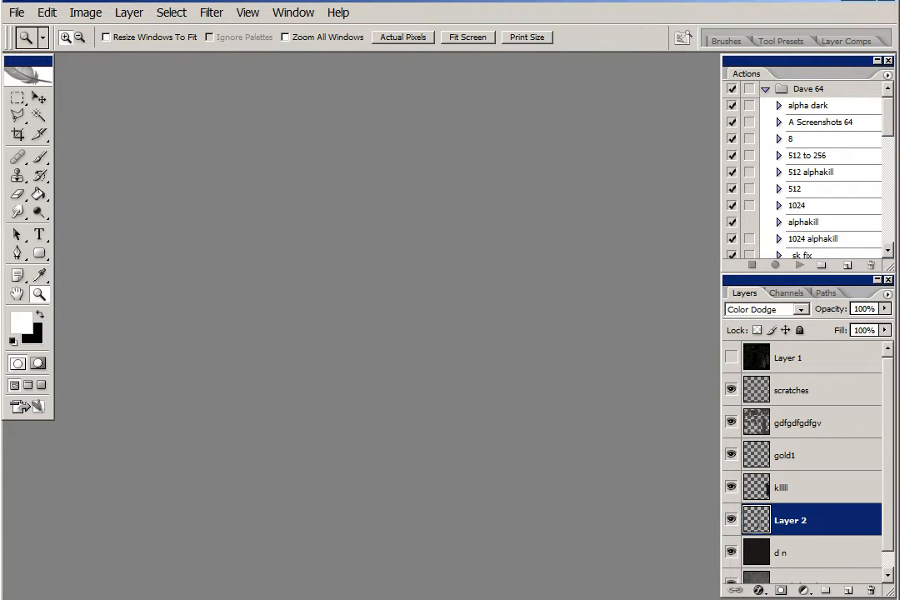
- Restore the minimized damshami01.psd and place its window in the middle of the workspace
key("alt+Tab")
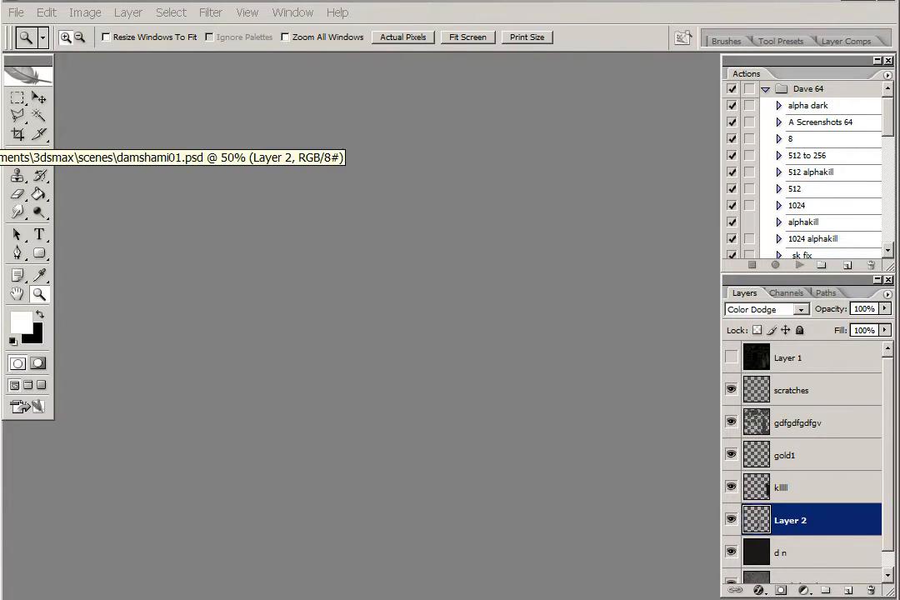
left_click(2, 117)
left_click_drag(473, 117, 474, 117)
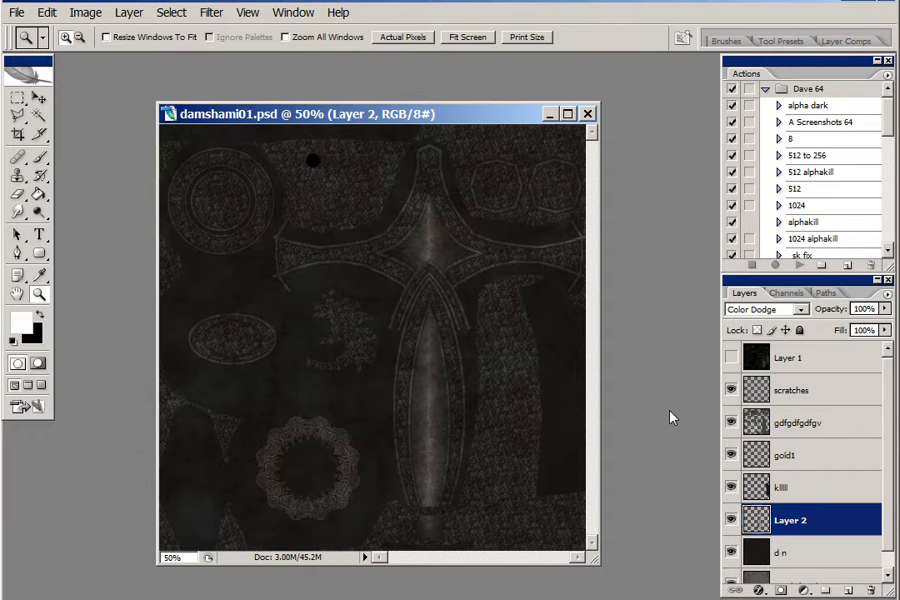
- Compare damshami01.psd with the gdfgdfgdfgv and d n layers hidden and shown, and hide the wootz ingot layer
left_click(732, 424)
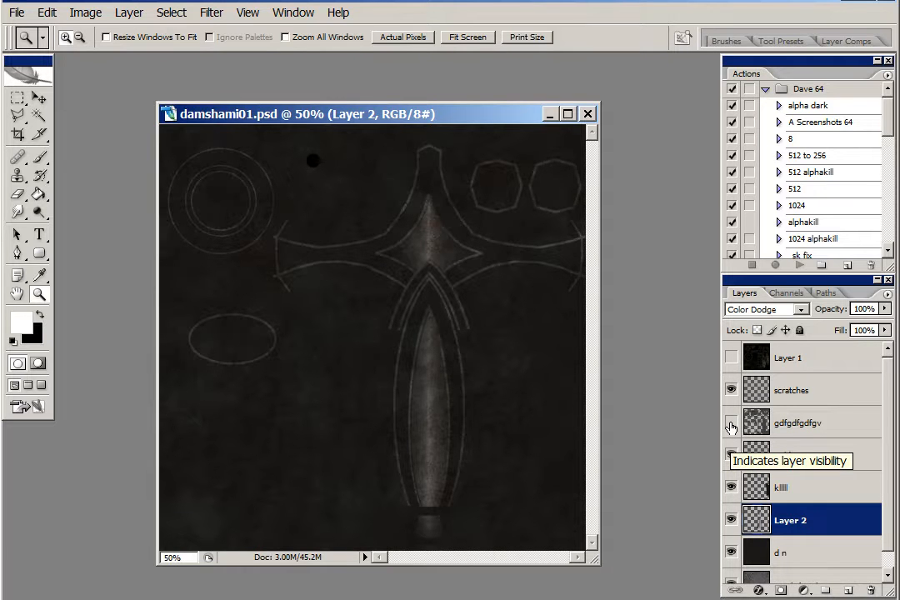
left_click(731, 427)
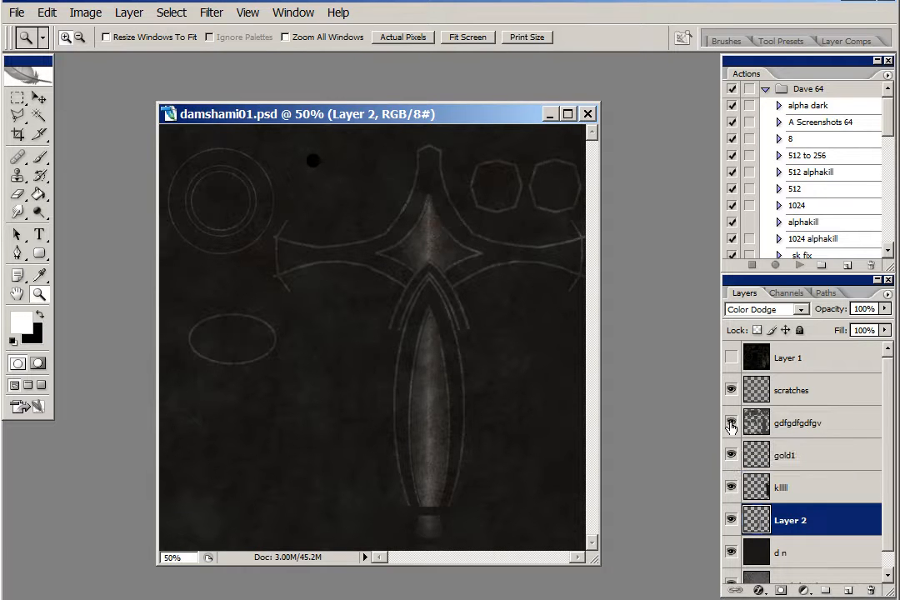
scroll(809, 492, "down", 1)
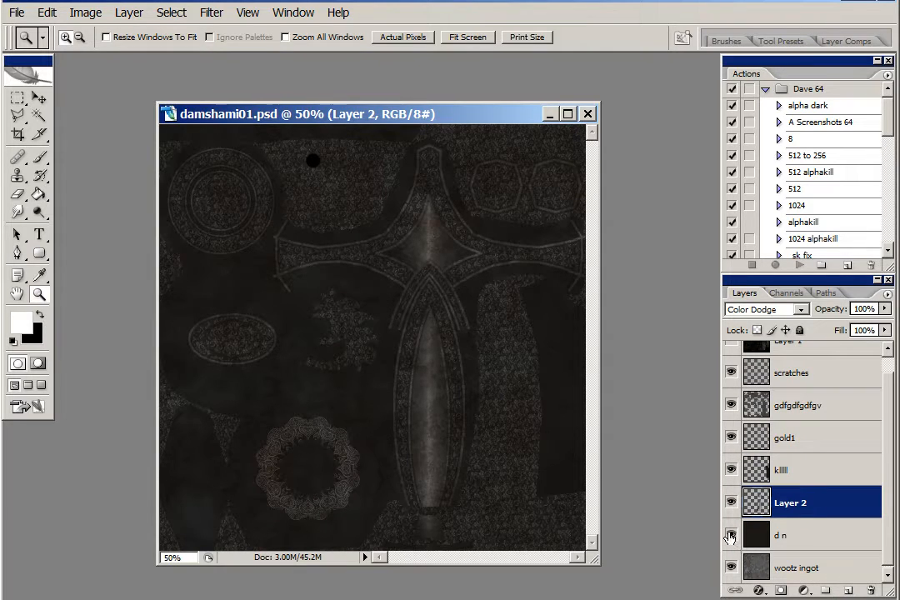
left_click(730, 536)
left_click(730, 536)
left_click(730, 536)
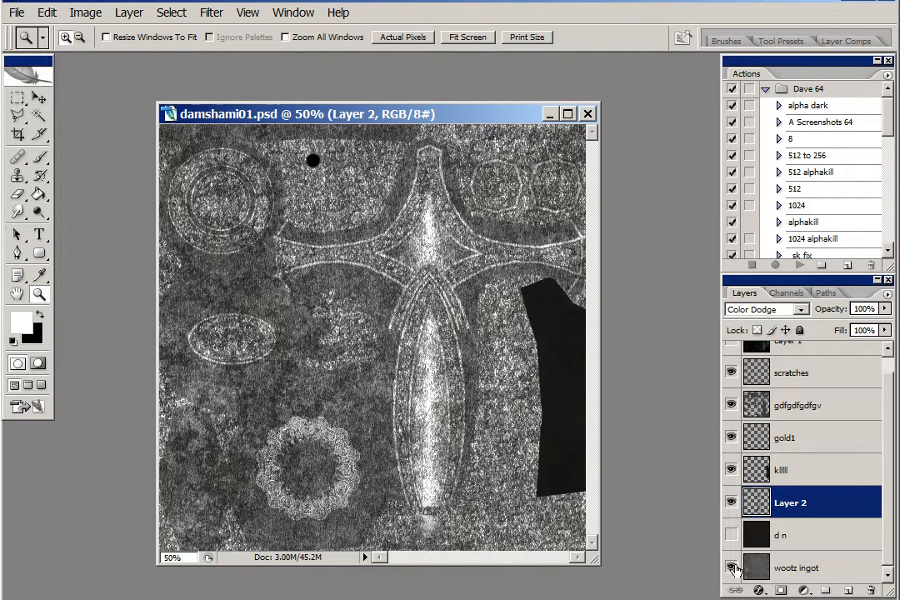
left_click(731, 567)
left_click(730, 536)
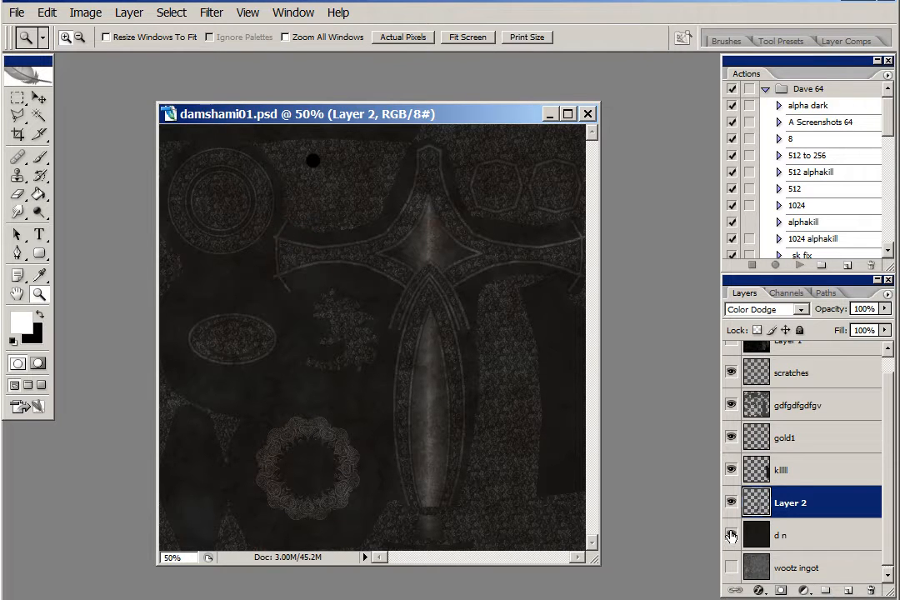
- Compare the texture with Layer 2 hidden and shown, and set Layer 2's blend mode to Normal
left_click(731, 503)
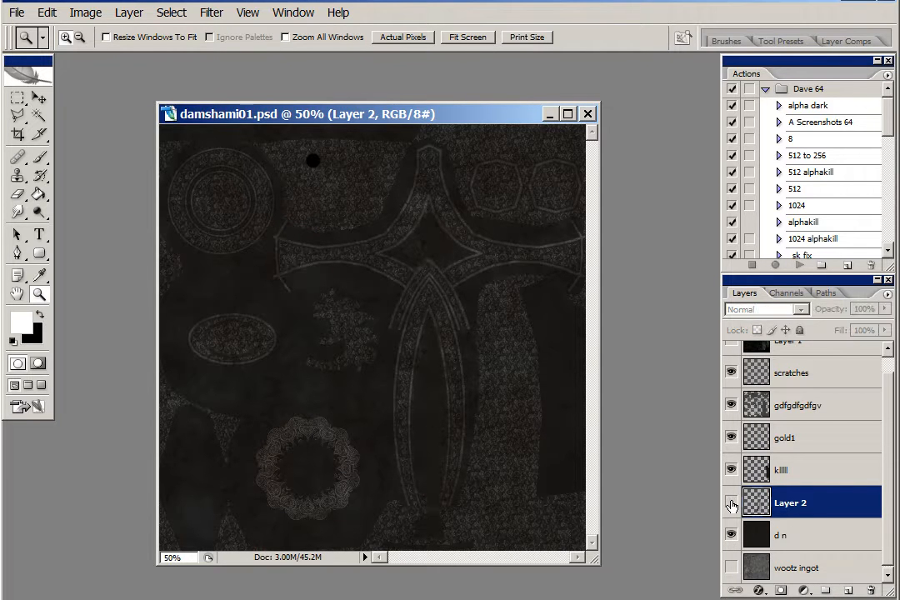
left_click(731, 503)
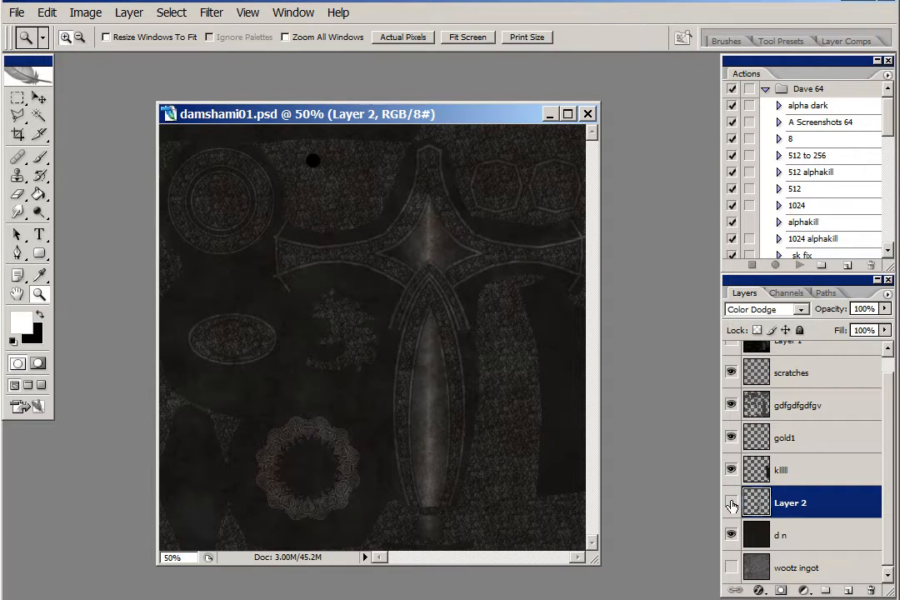
left_click(731, 503)
left_click(731, 503)
left_click(801, 311)
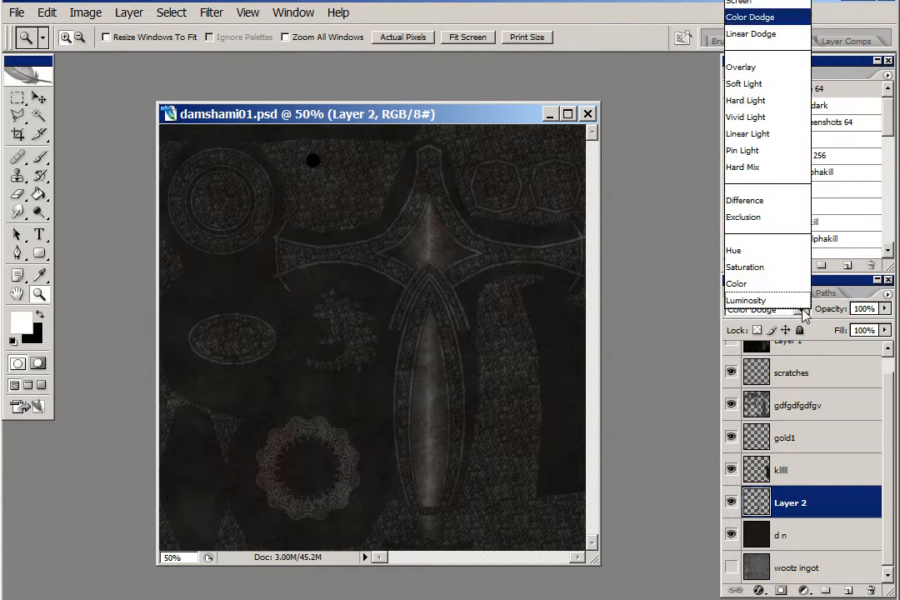
left_click(746, 0)
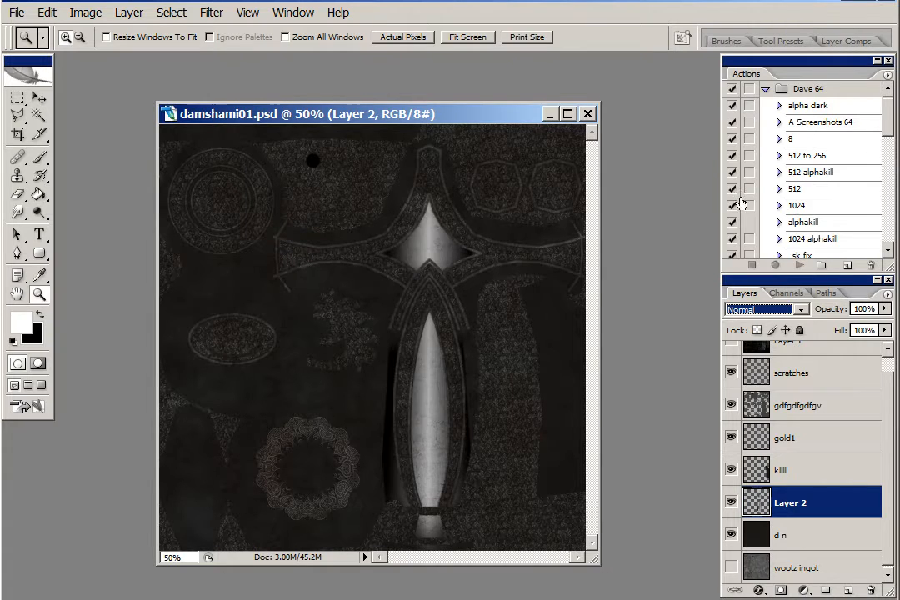
- Hide the gdfgdfgdfgv and gold1 layers and set Layer 2's blend mode back to Color Dodge
left_click(731, 406)
left_click(731, 438)
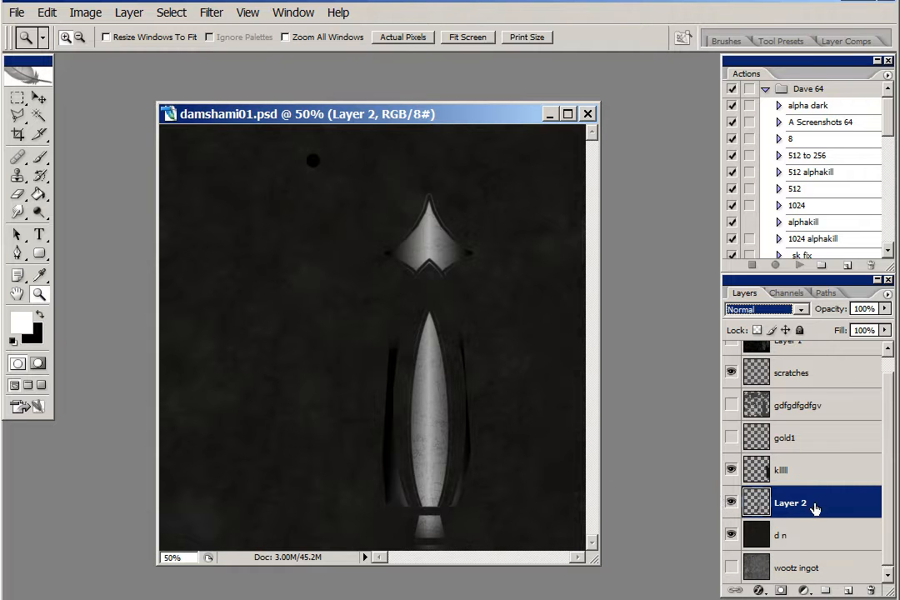
left_click(799, 309)
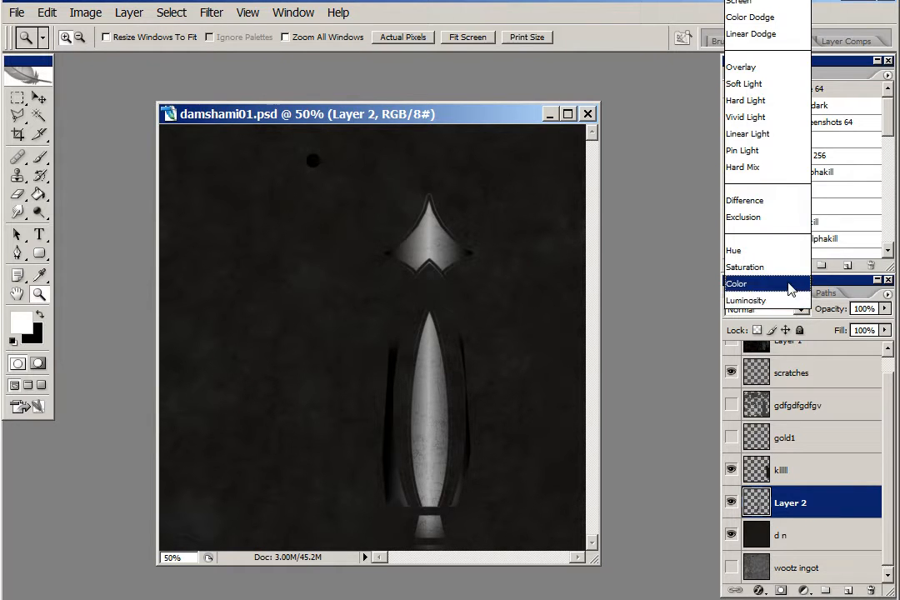
left_click(776, 20)
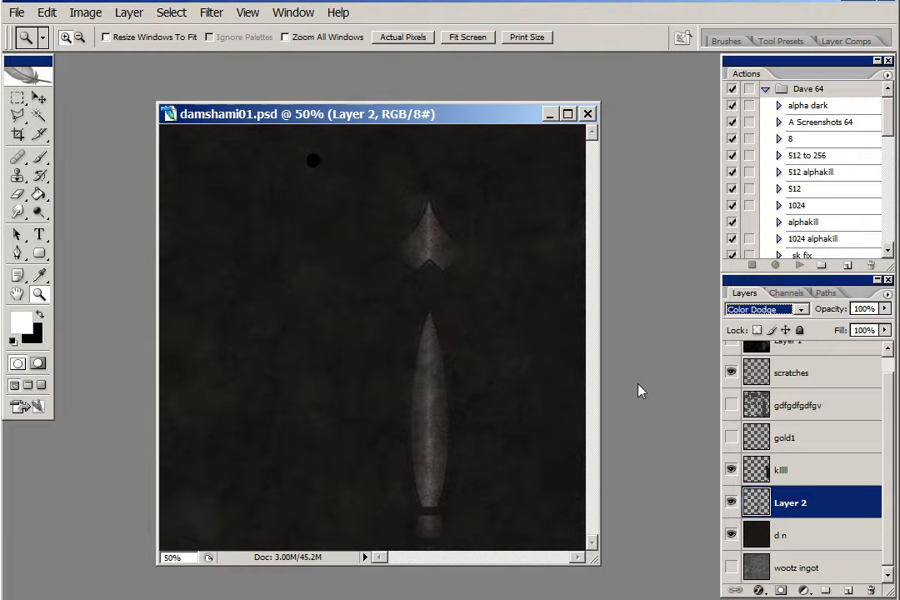
left_click(634, 329)
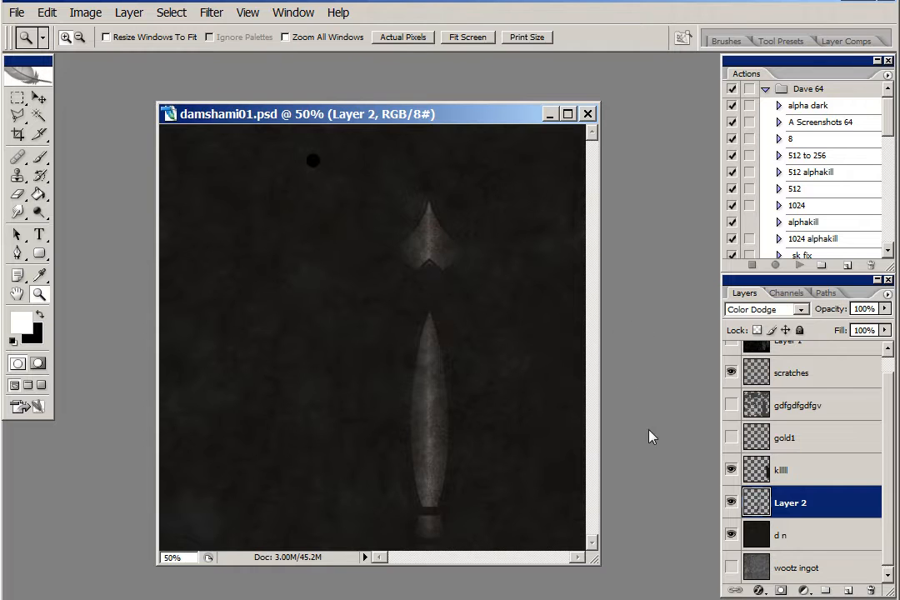
- Show the gold1 and gdfgdfgdfgv layers again one after the other, ending with gdfgdfgdfgv selected
left_click(732, 437)
left_click(798, 439)
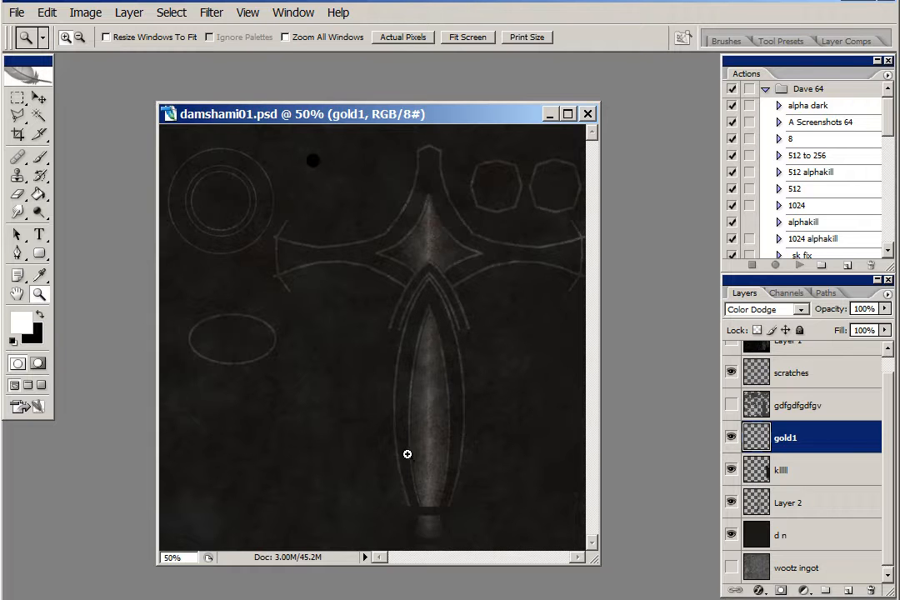
left_click(731, 405)
left_click(848, 407)
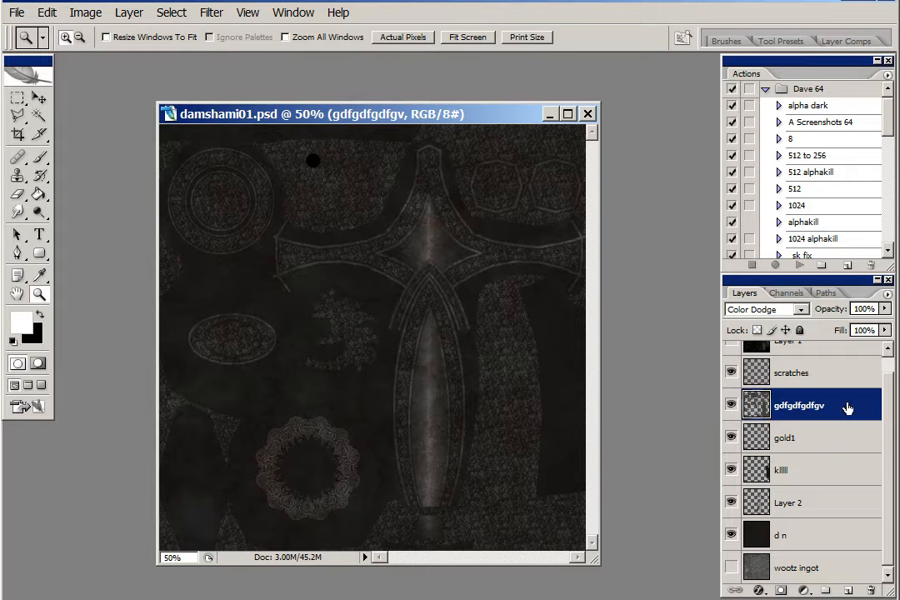
- Try the Normal blend mode on the gdfgdfgdfgv ornament layer, and return it to Color Dodge
left_click(801, 310)
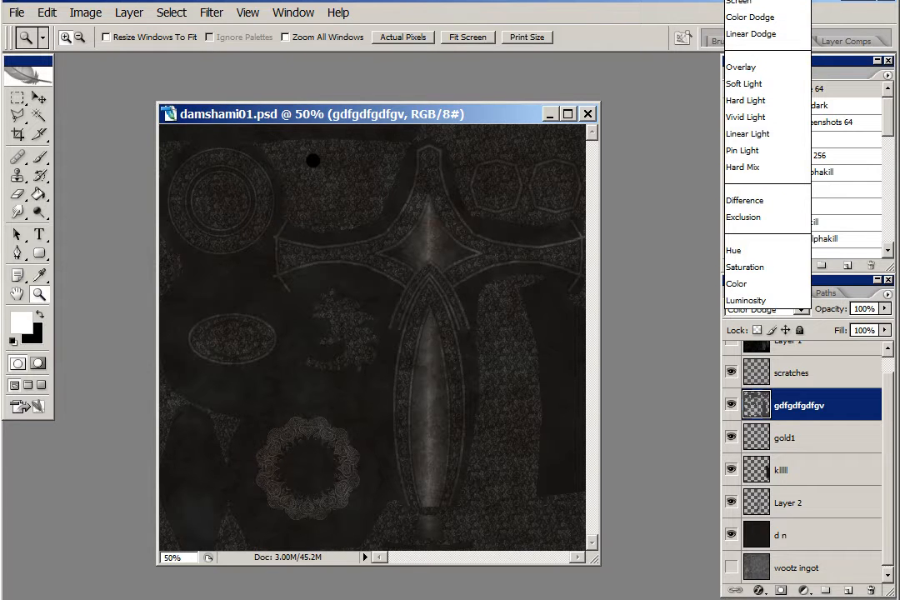
left_click(742, 1)
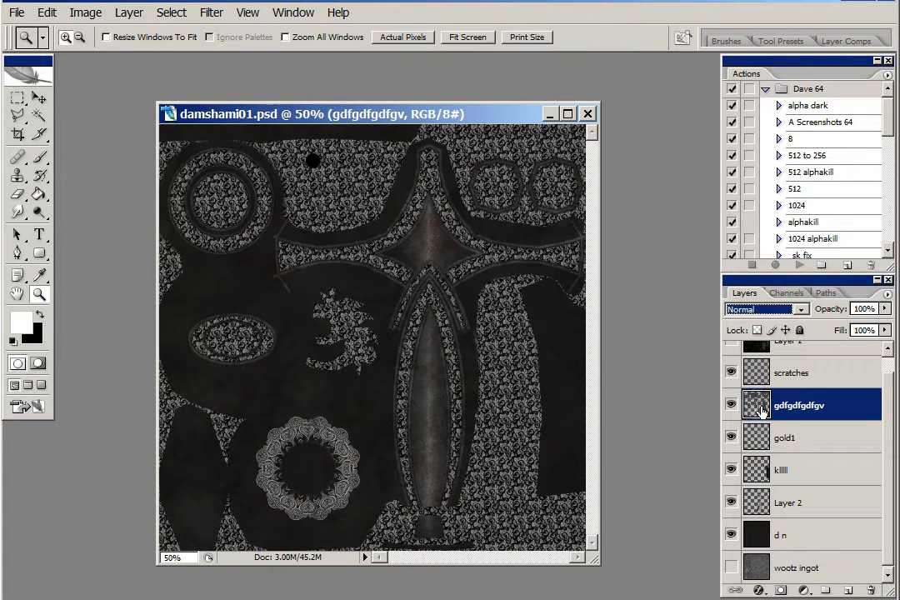
left_click(800, 309)
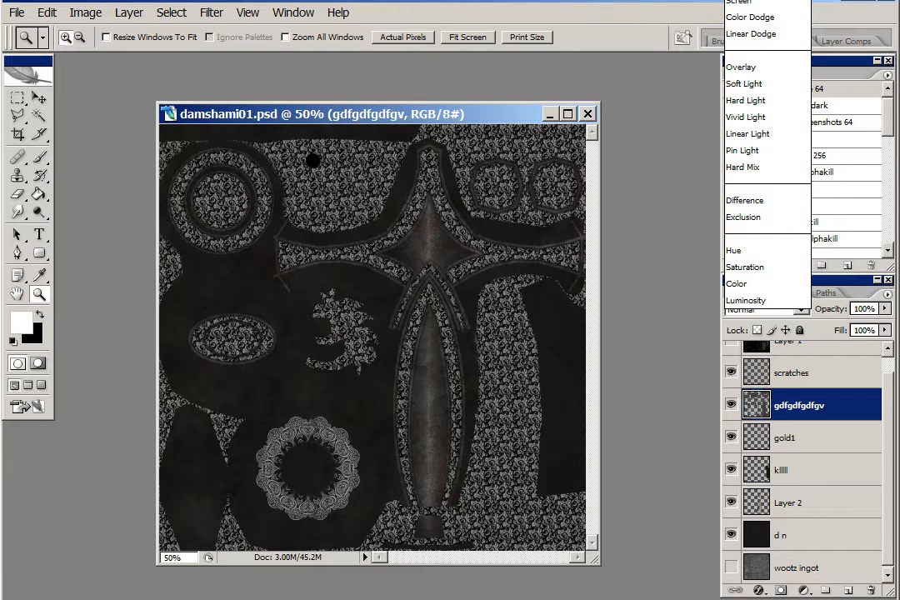
left_click(750, 17)
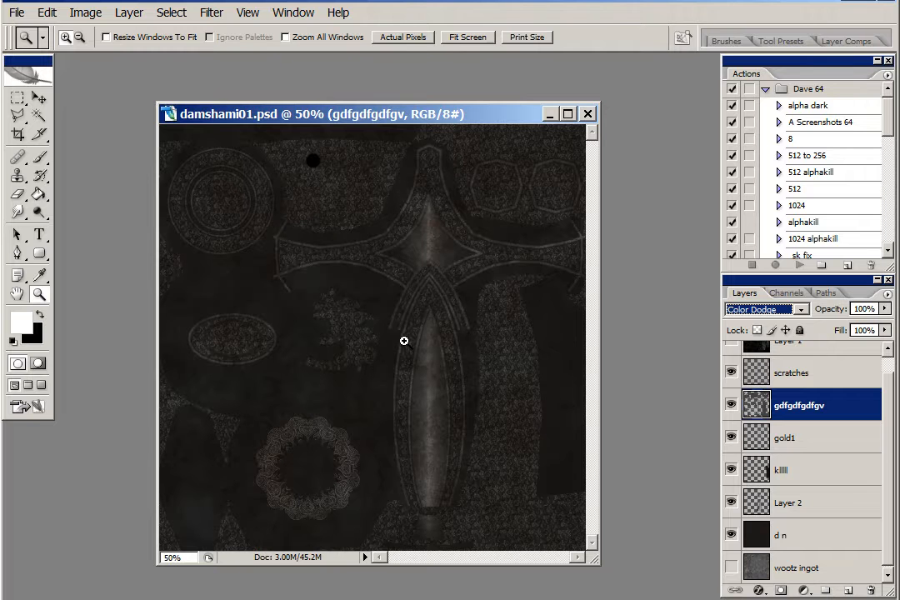
- Bring up damshami01_n.psd in front of damshami01.psd
left_click_drag(2, 106, 476, 137)
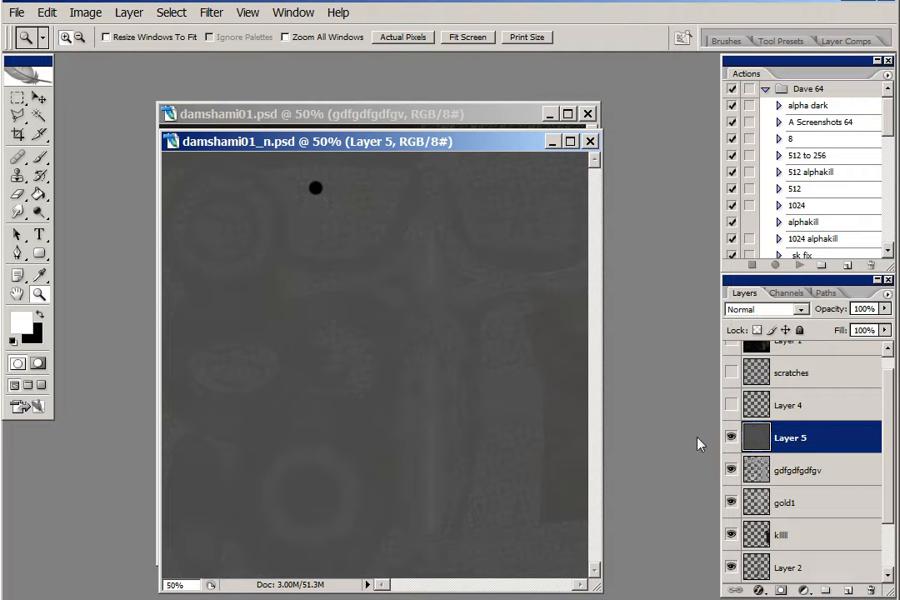
- Hide Layer 5 to inspect the gdfgdfgdfgv layer's settings, show Layer 5 again, and zoom in around the black dot
left_click(731, 438)
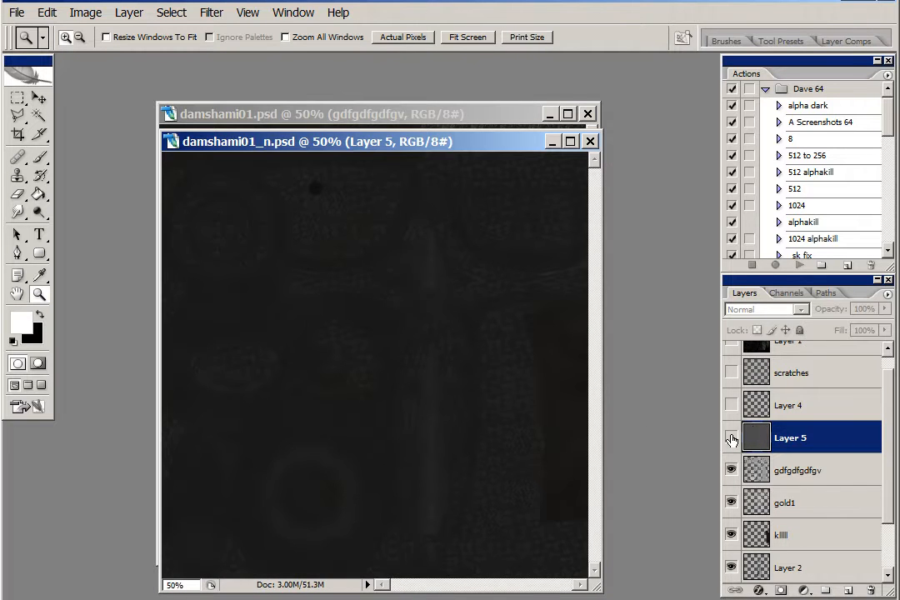
left_click(836, 476)
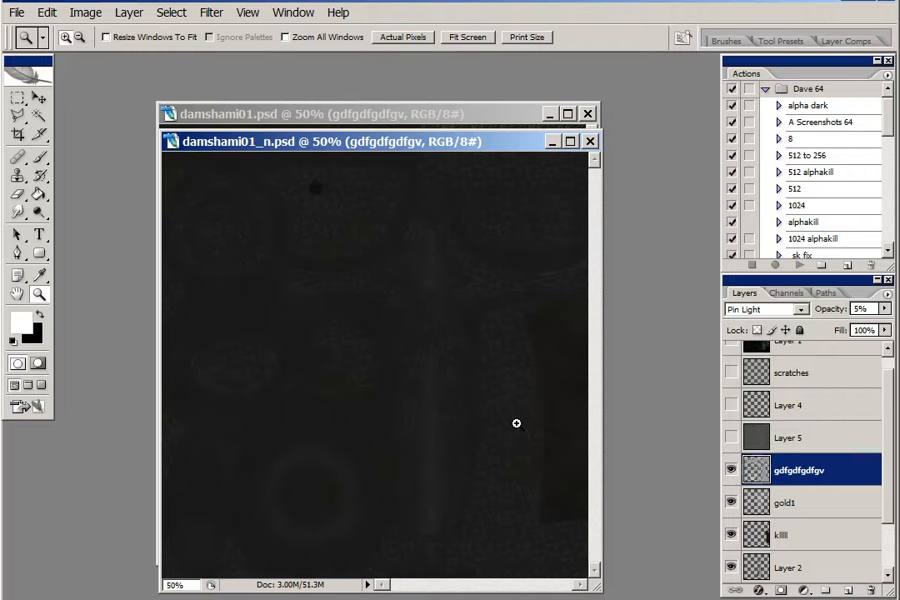
left_click(732, 437)
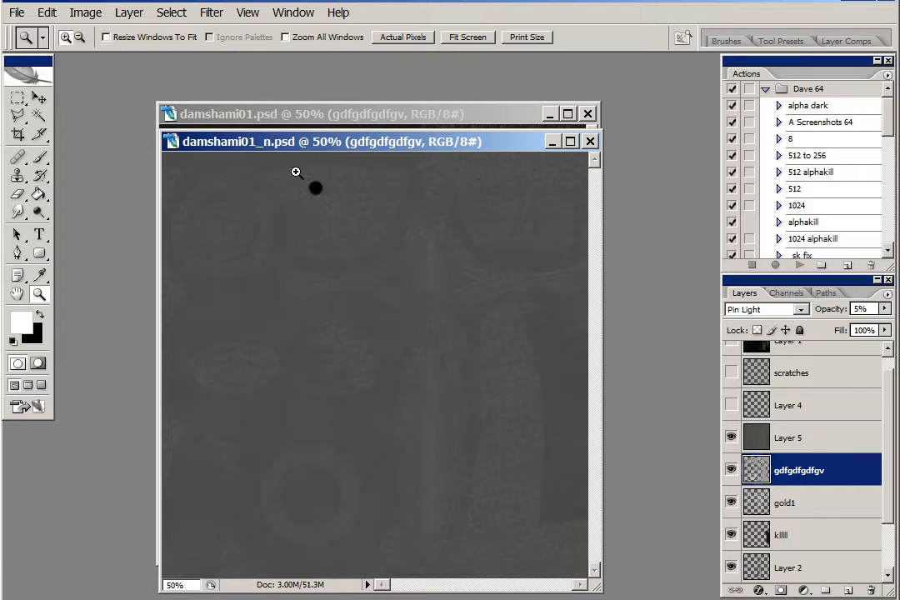
left_click_drag(295, 173, 336, 233)
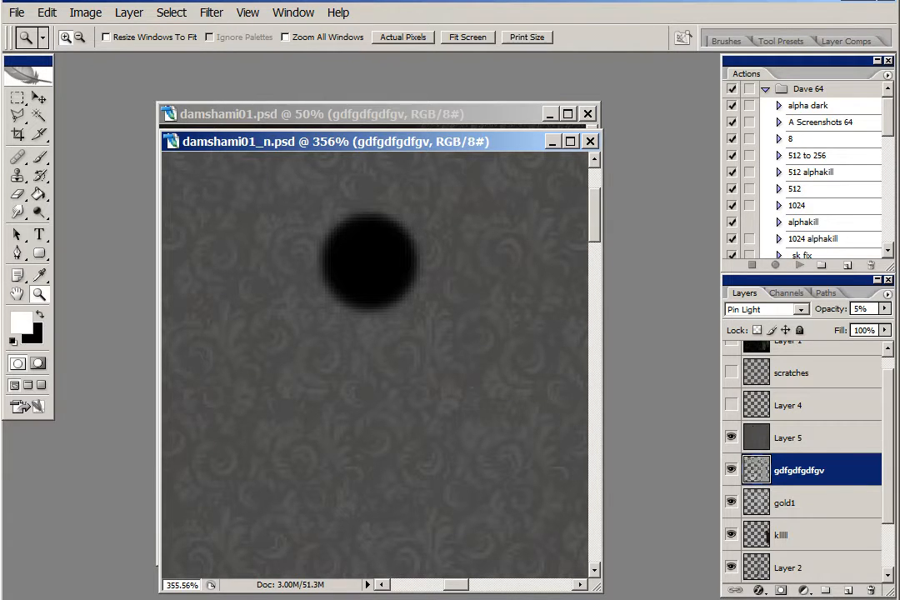
- Bring damshami01_s.psd to the front and fit the whole specular texture on screen
left_click_drag(1, 92, 476, 166)
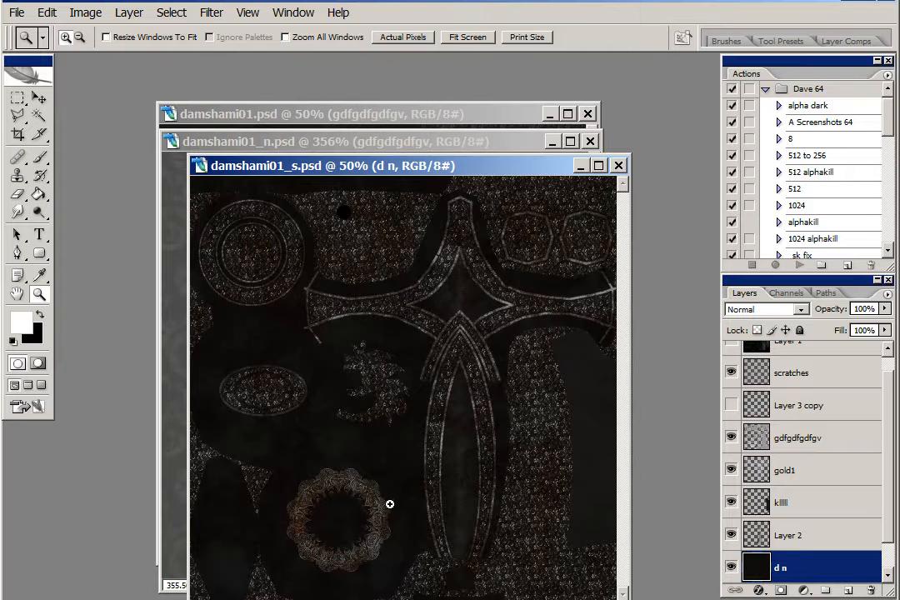
right_click(435, 343)
left_click(482, 357)
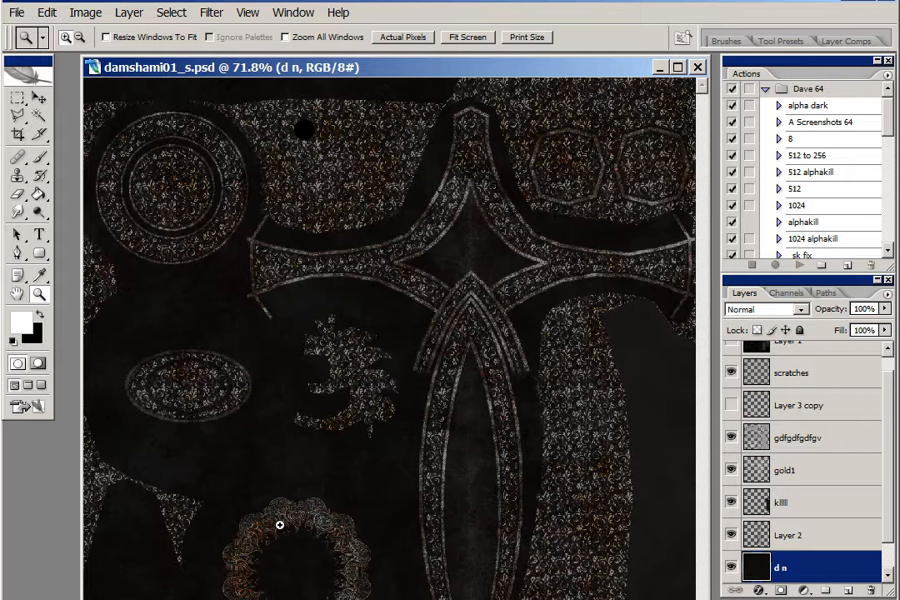
- Bring damshami01_m.psd in front of damshami01_s.psd and fit its texture on screen
left_click_drag(0, 68, 513, 114)
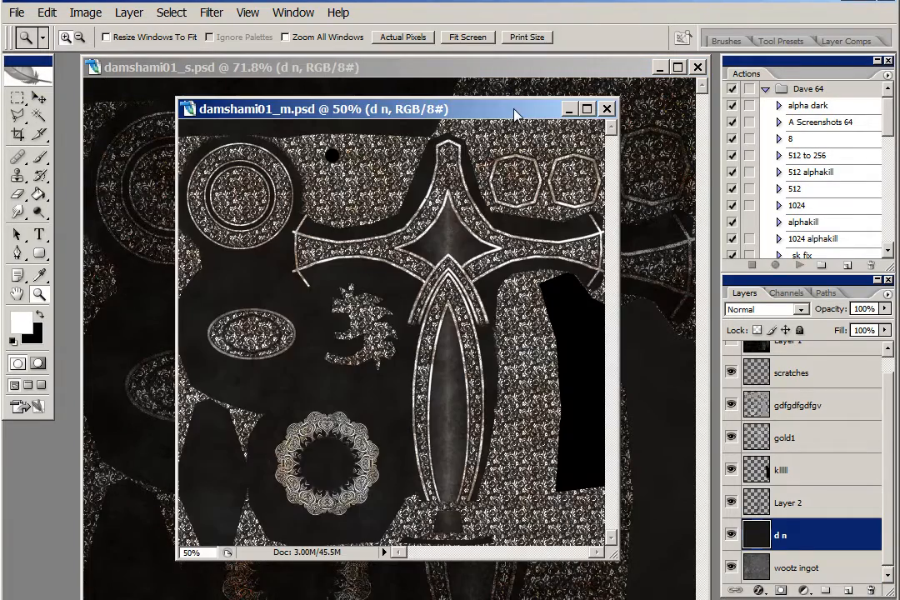
right_click(484, 168)
left_click(534, 175)
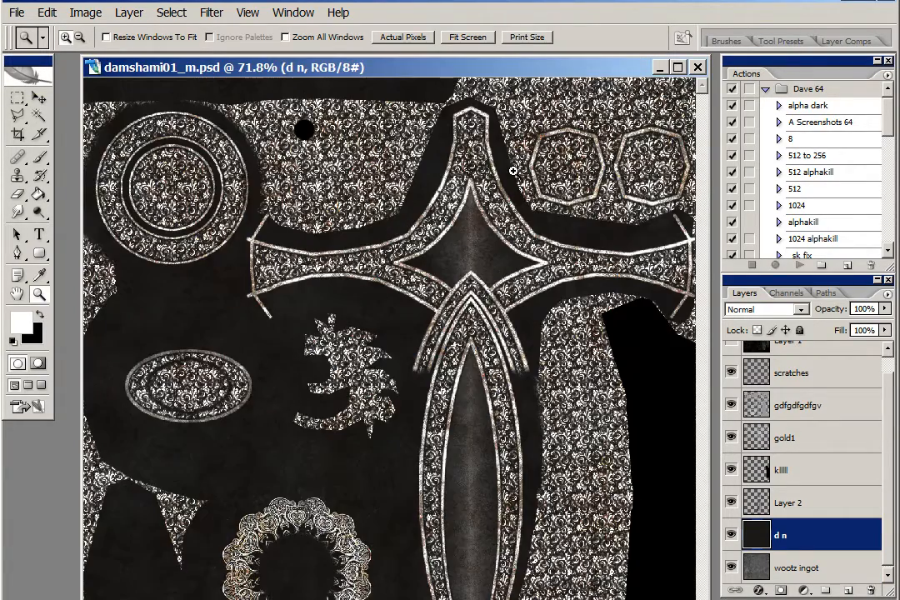